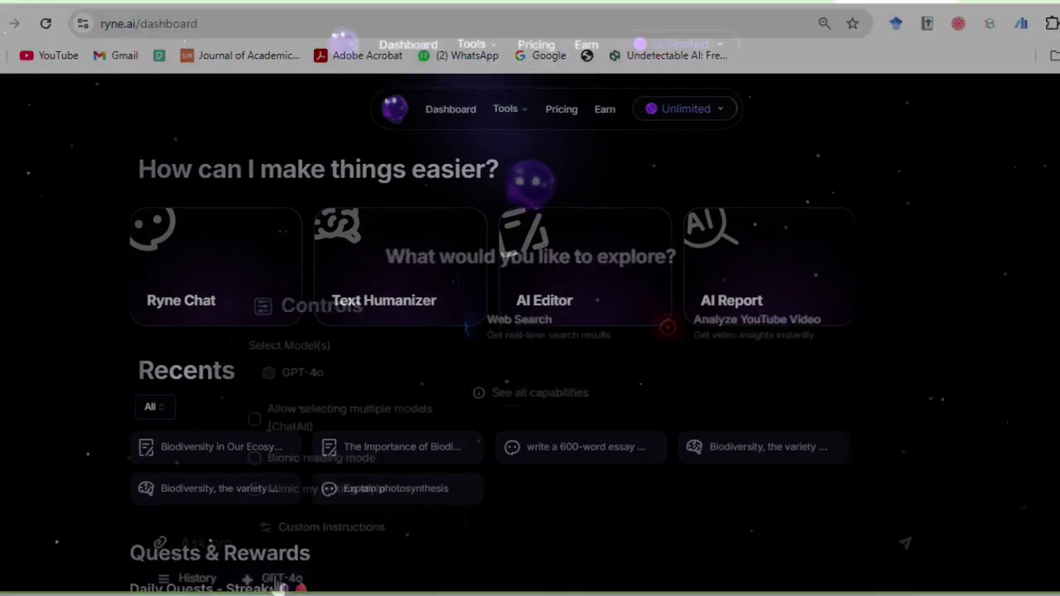
Step: Look through the chat's selectable AI models and page through its capabilities tour
left_click(386, 377)
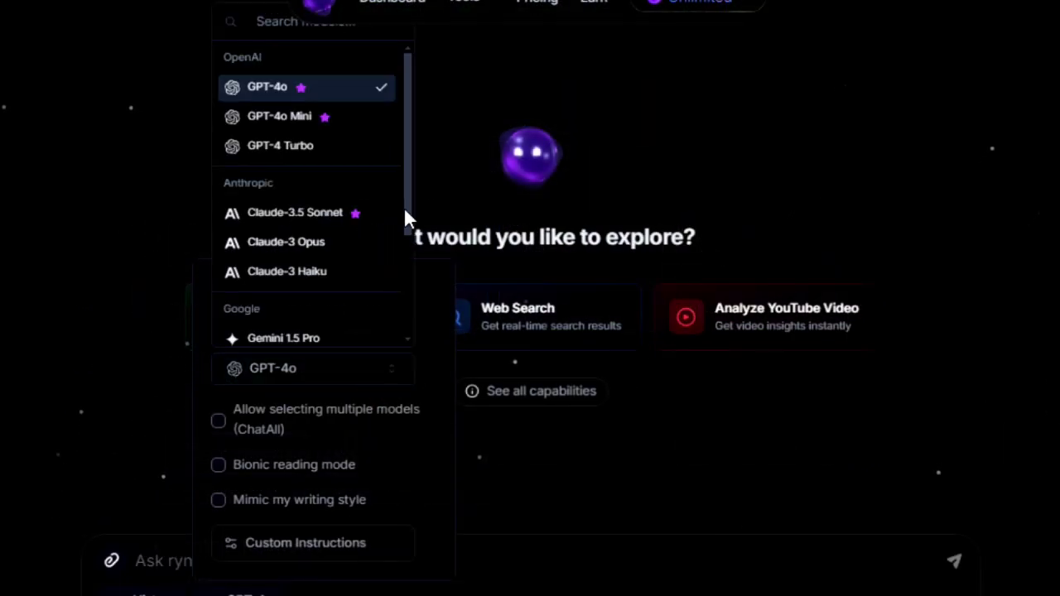
left_click_drag(405, 217, 402, 182)
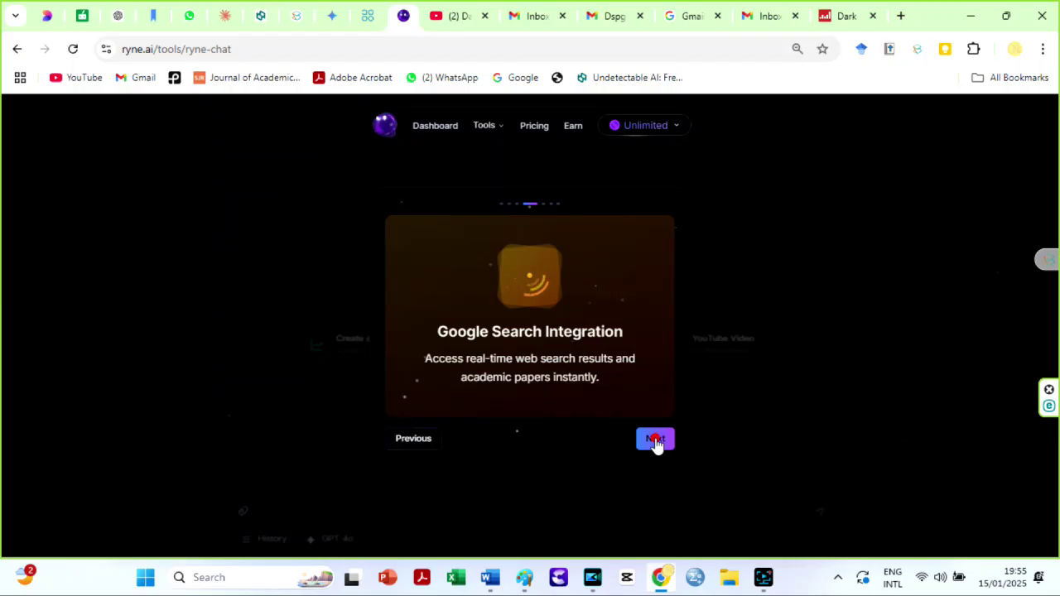
left_click(654, 440)
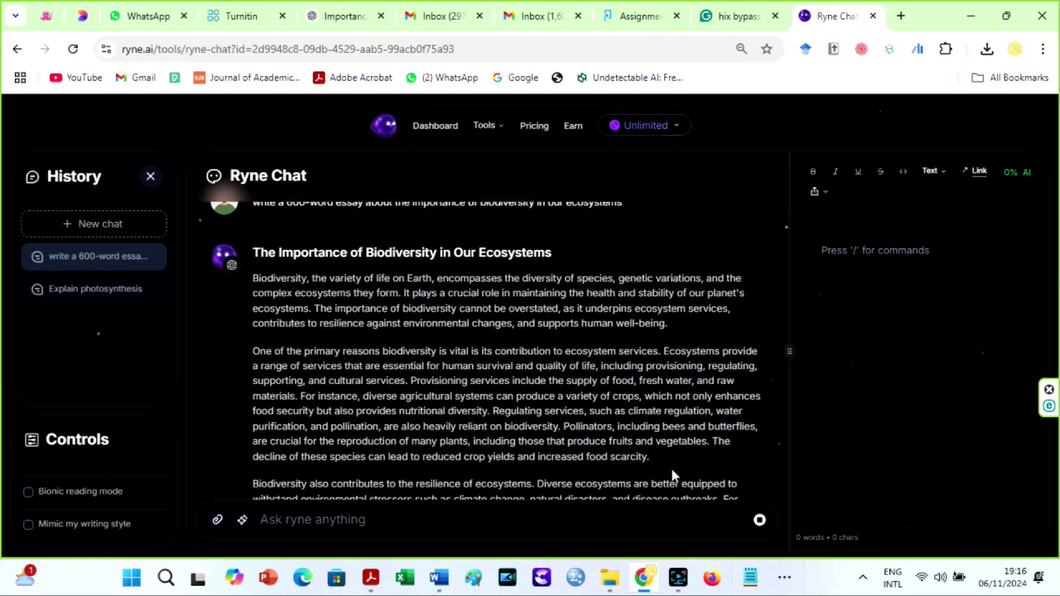
Step: Read through the generated 600-word essay on the importance of biodiversity to its end
scroll(671, 474, "down", 10)
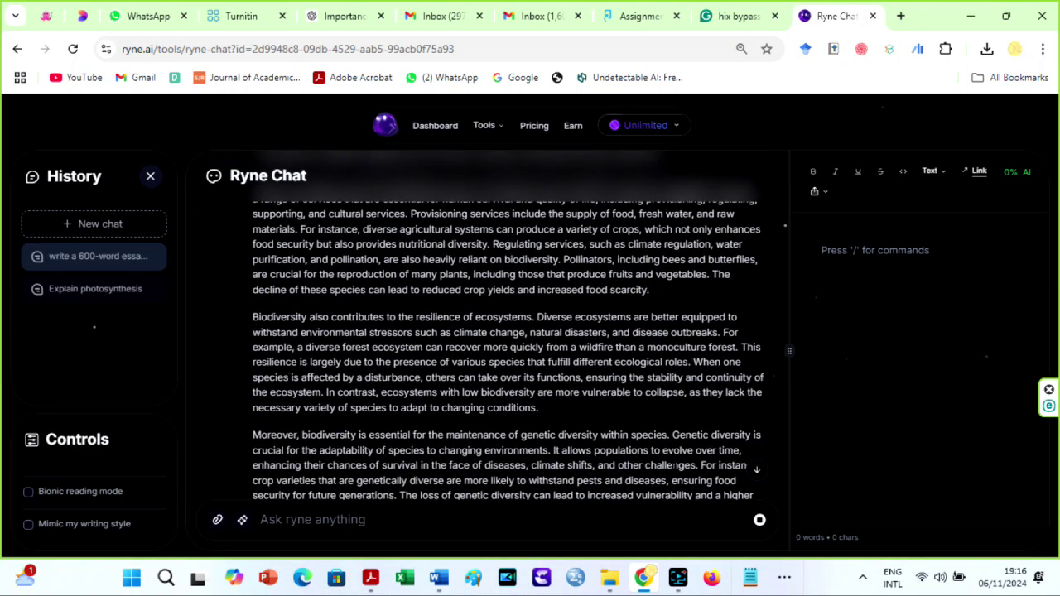
scroll(672, 476, "up", 1)
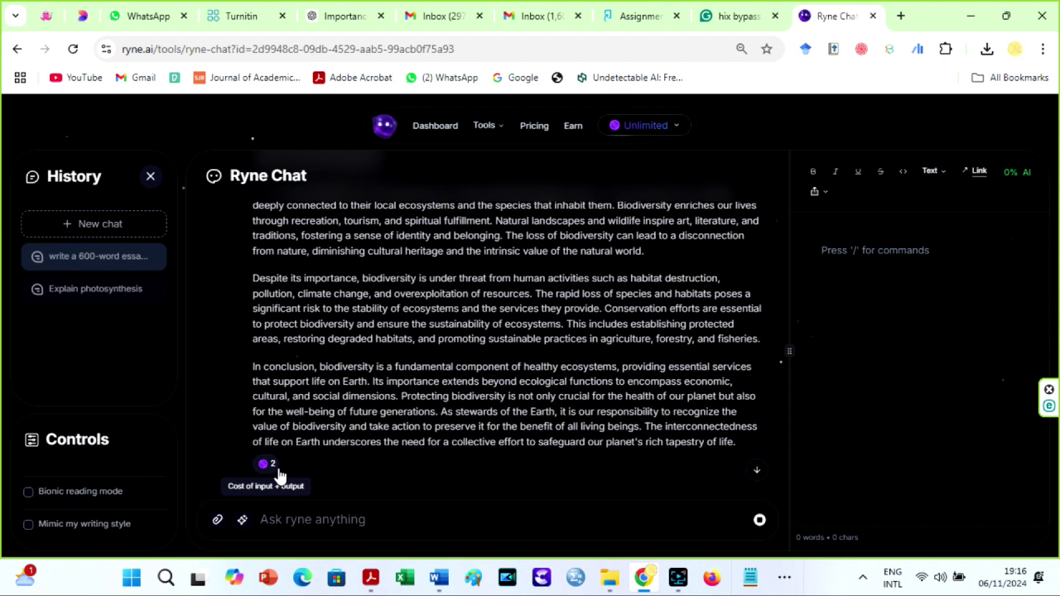
left_click(758, 473)
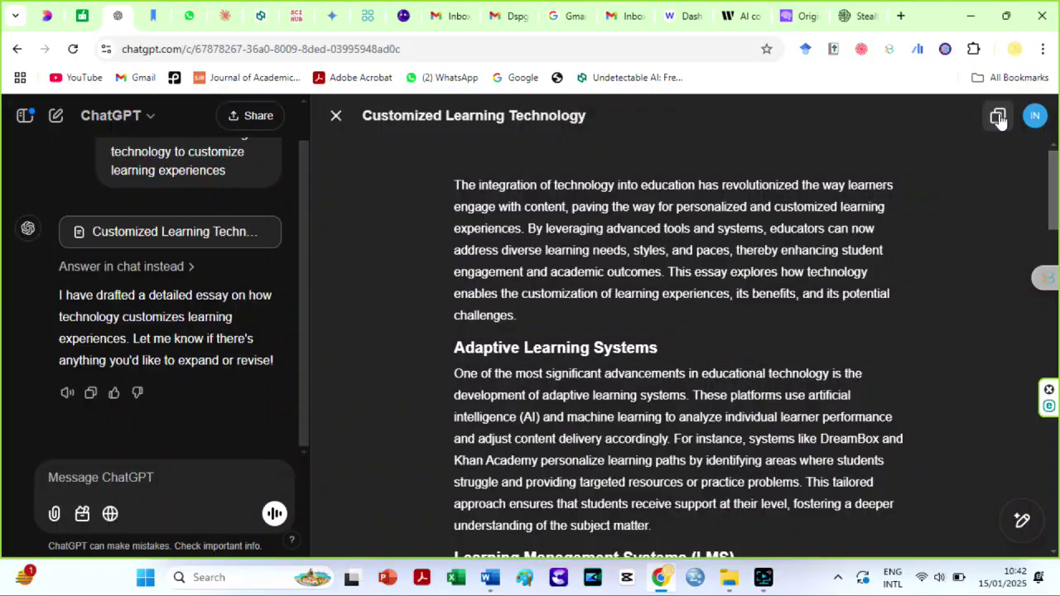
Step: Paste the copied essay into the Ryne AI humanizer and humanize it in English with General writing style and General content type
left_click(402, 15)
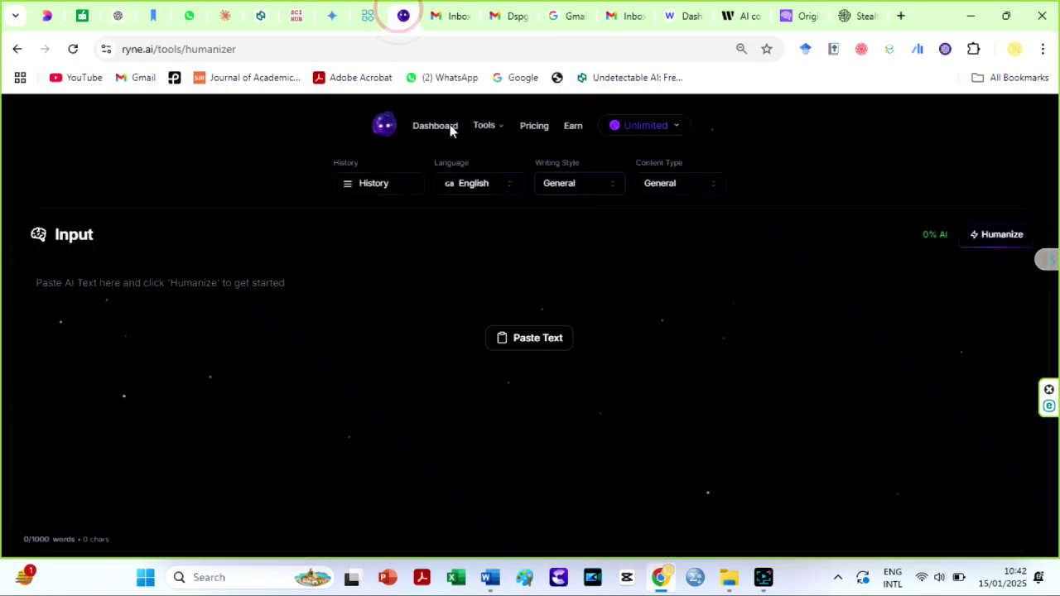
left_click(510, 186)
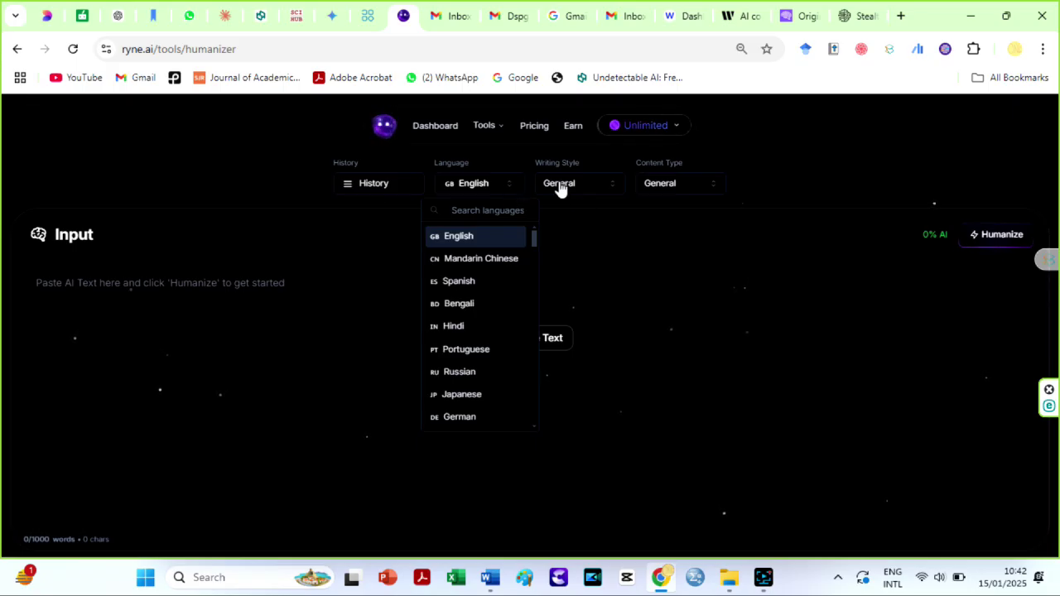
left_click(612, 188)
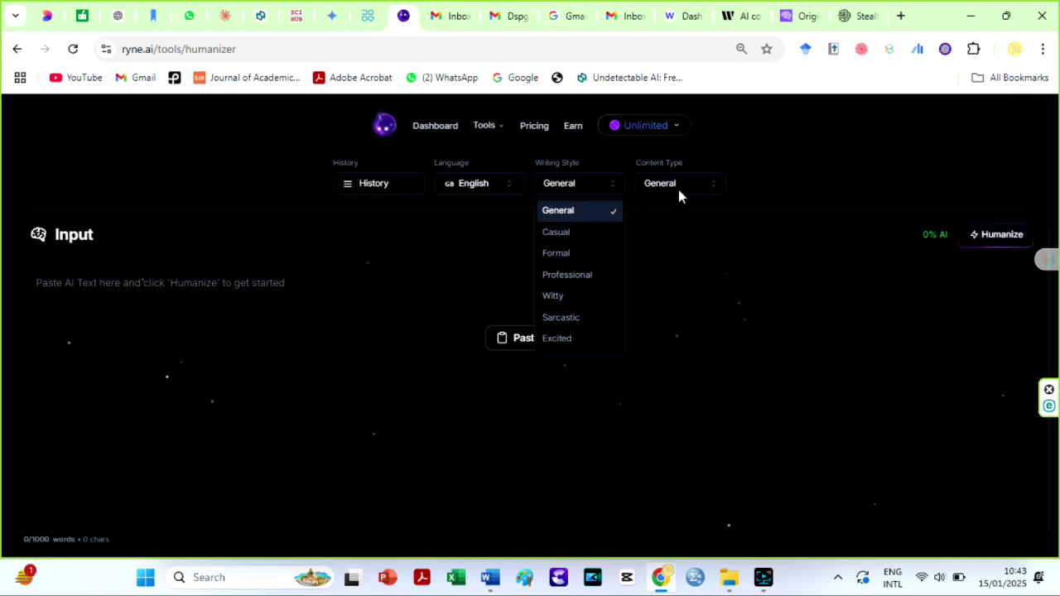
left_click(711, 189)
left_click(715, 190)
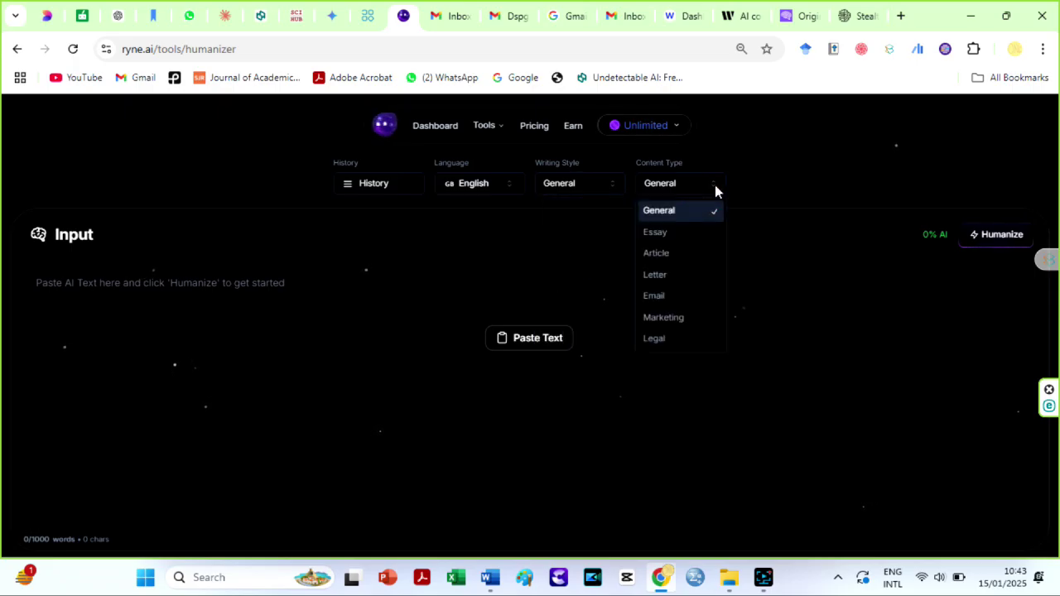
left_click(530, 338)
left_click(993, 236)
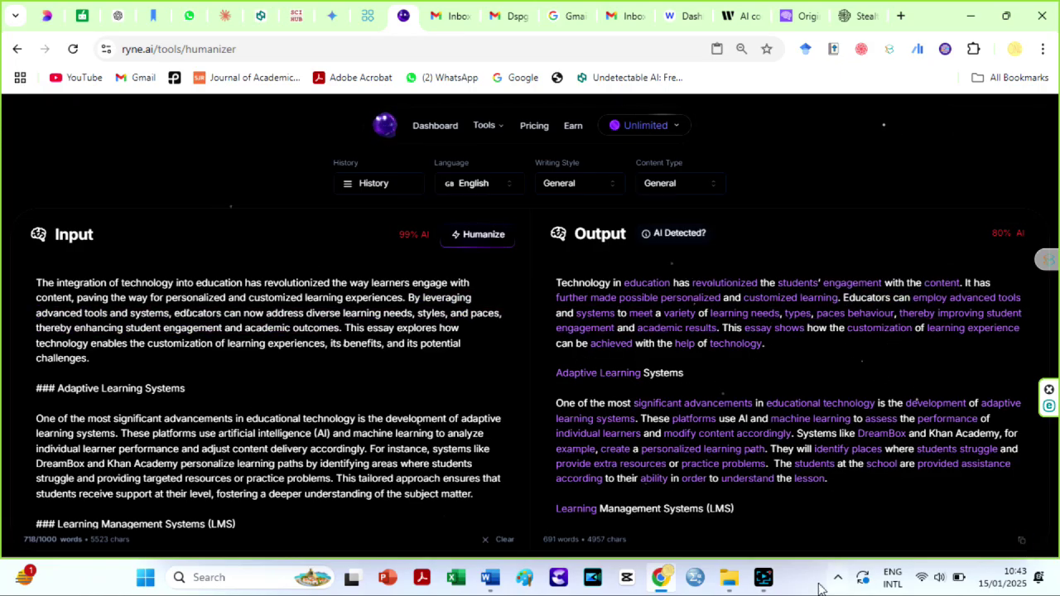
Step: Open a blank Word document and insert the humanized essay at font size 14
right_click(490, 577)
left_click(462, 490)
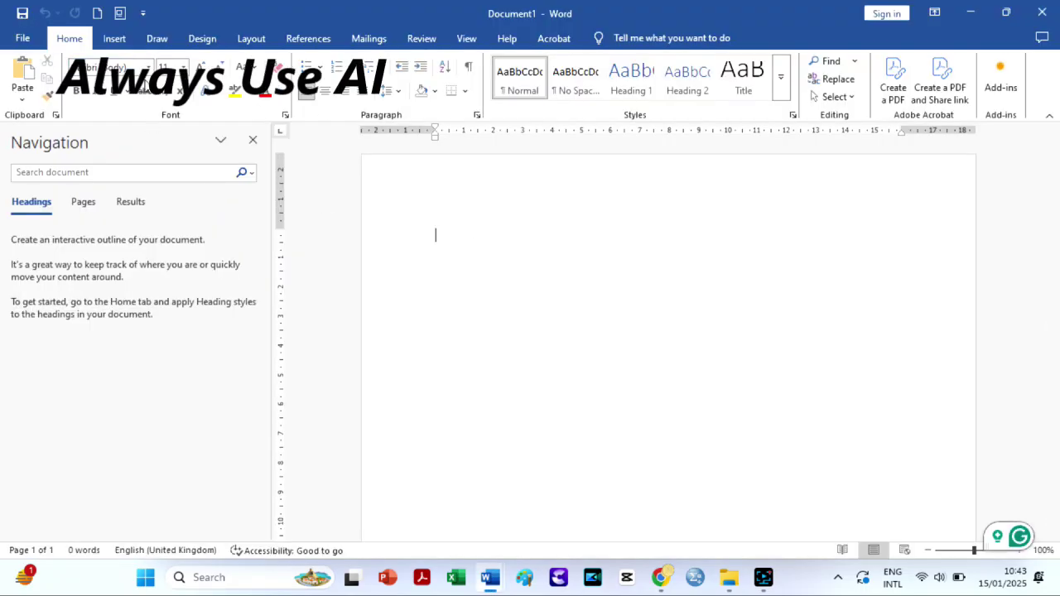
left_click(183, 66)
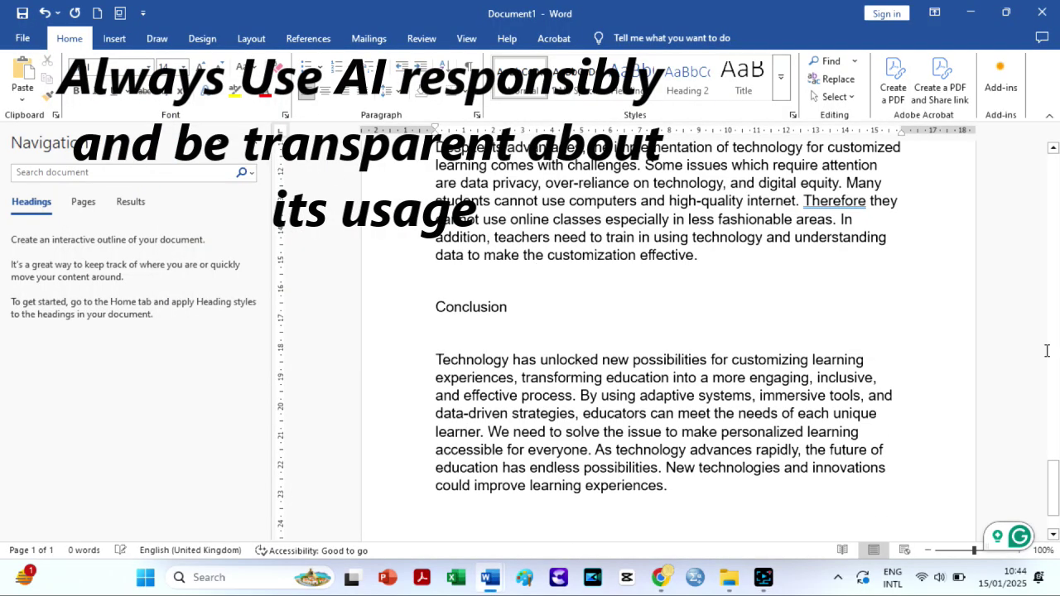
scroll(629, 331, "up", 10)
Step: Save the Word document in the Downloads folder as "ryne AI"
key("ctrl+s")
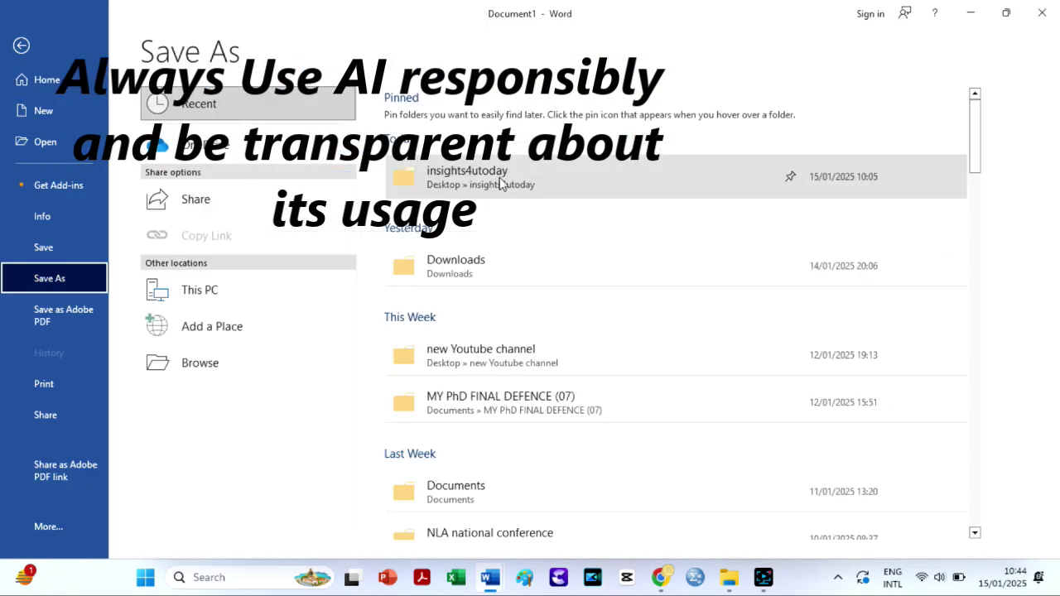
type("r")
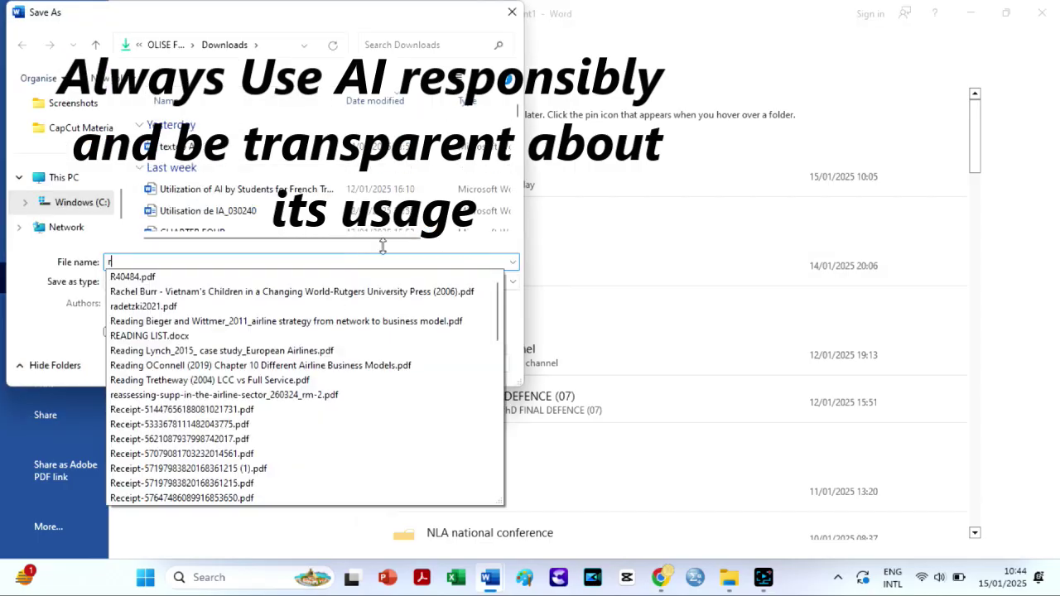
type("yne AI")
left_click(398, 362)
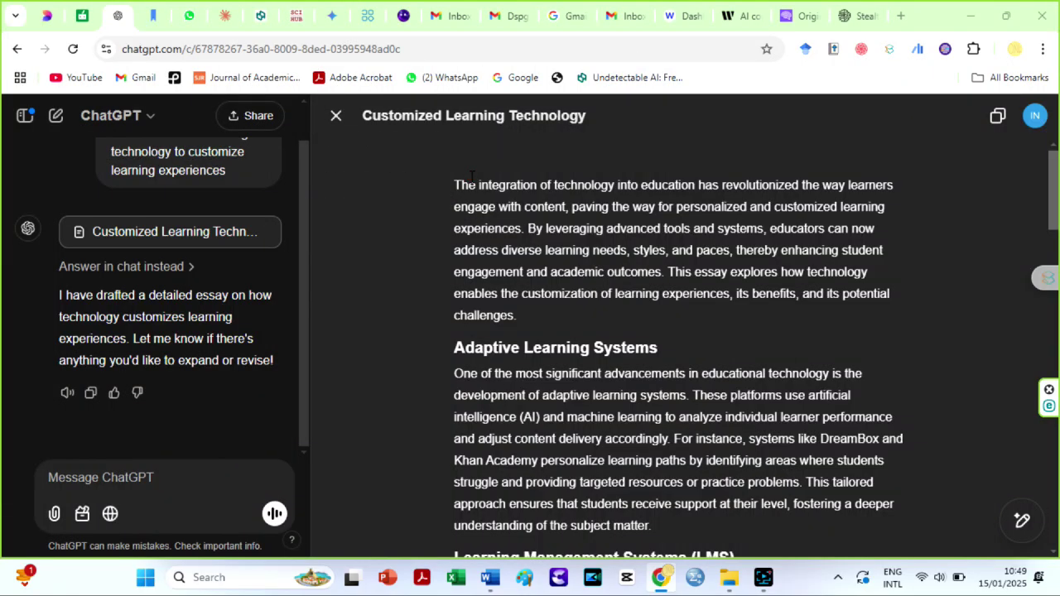
Step: Look at the Ghost 1.0 option in StealthWriter's list of humanizer models
left_click(469, 177)
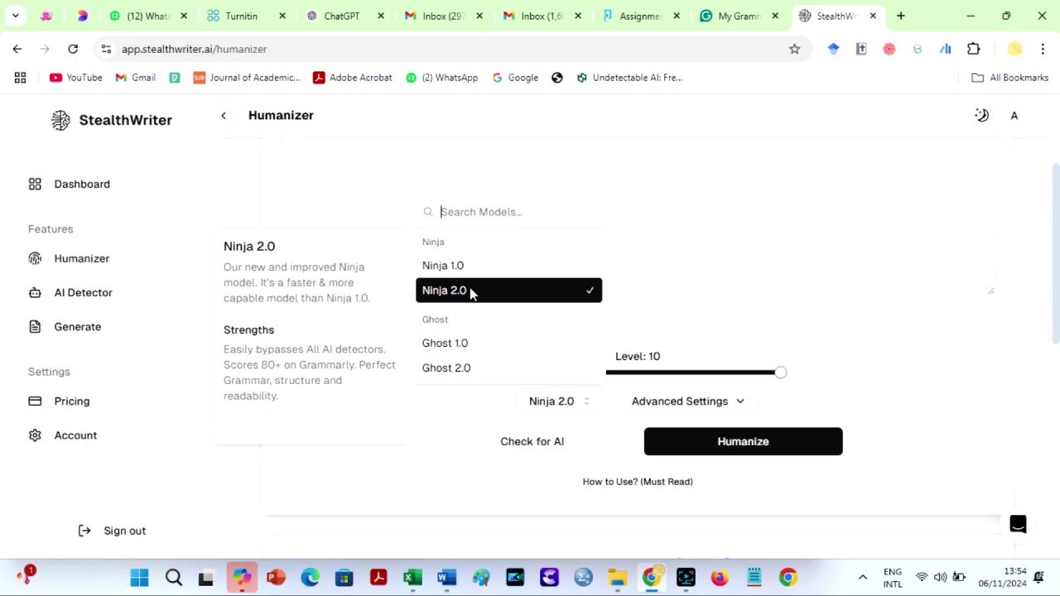
left_click(439, 344)
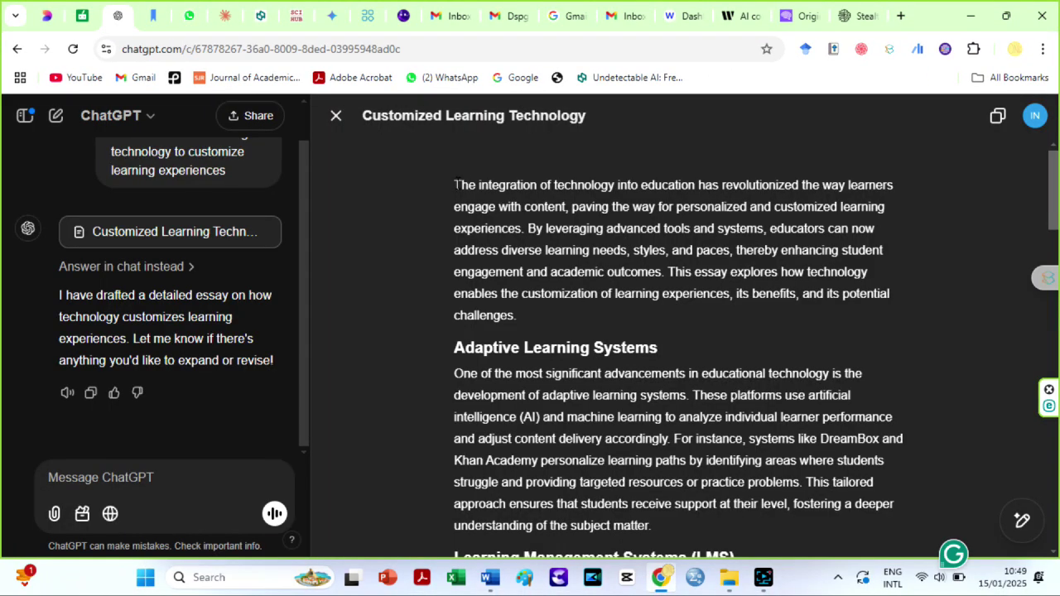
Step: Copy the ChatGPT essay through its Learning Management Systems section into StealthWriter and humanize it with Ninja 1.0 at level 10
left_click_drag(454, 184, 704, 538)
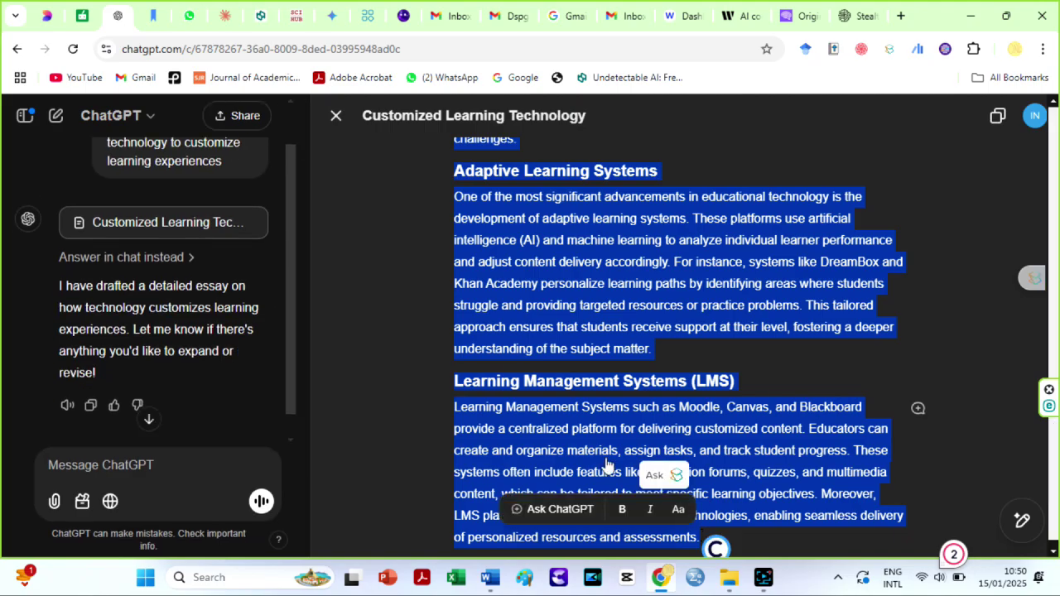
left_click(852, 15)
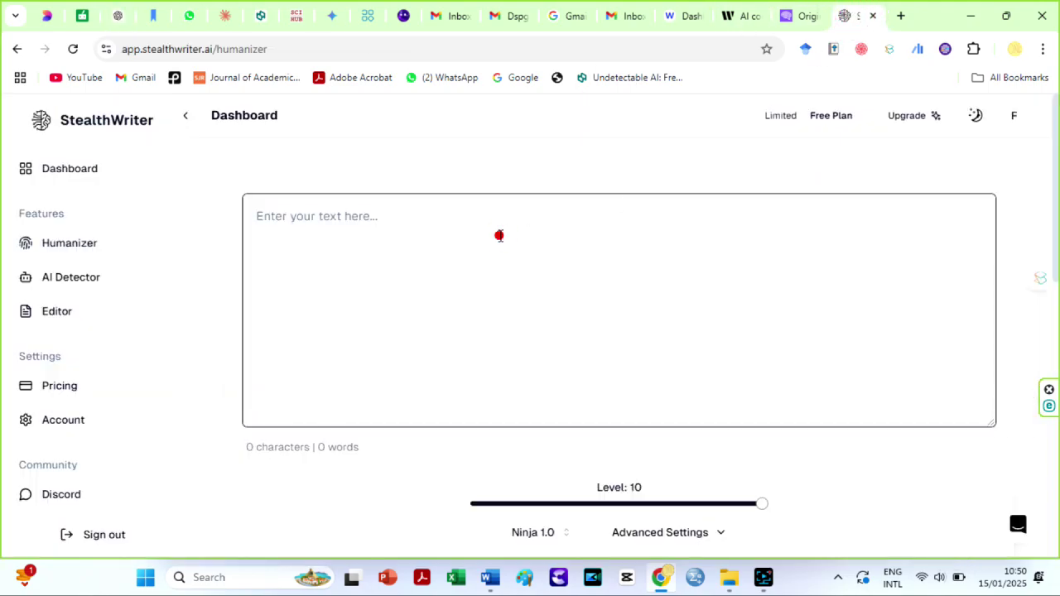
left_click(500, 236)
key("ctrl+v")
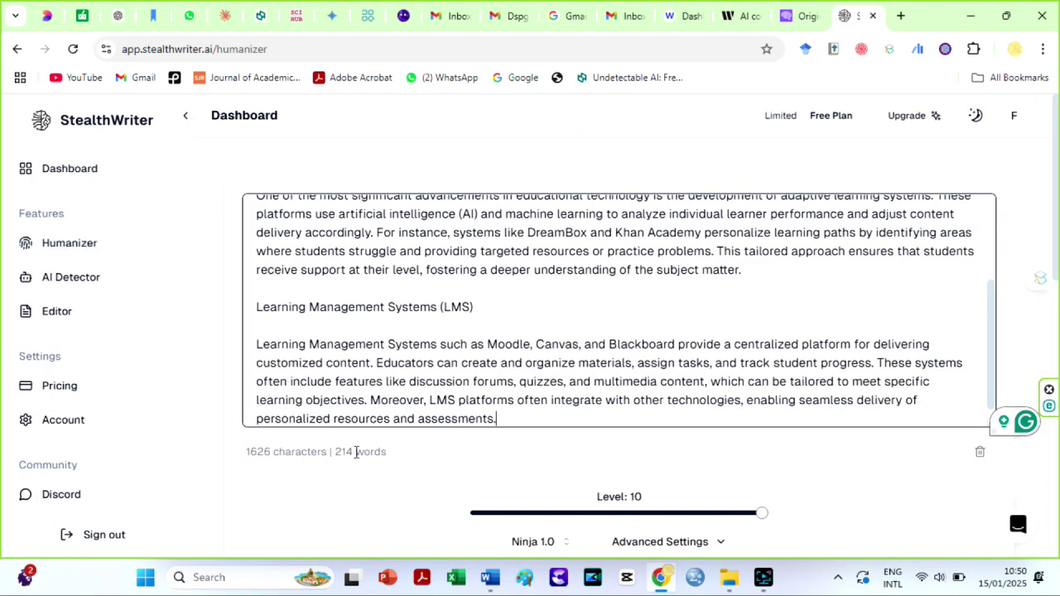
scroll(621, 331, "down", 2)
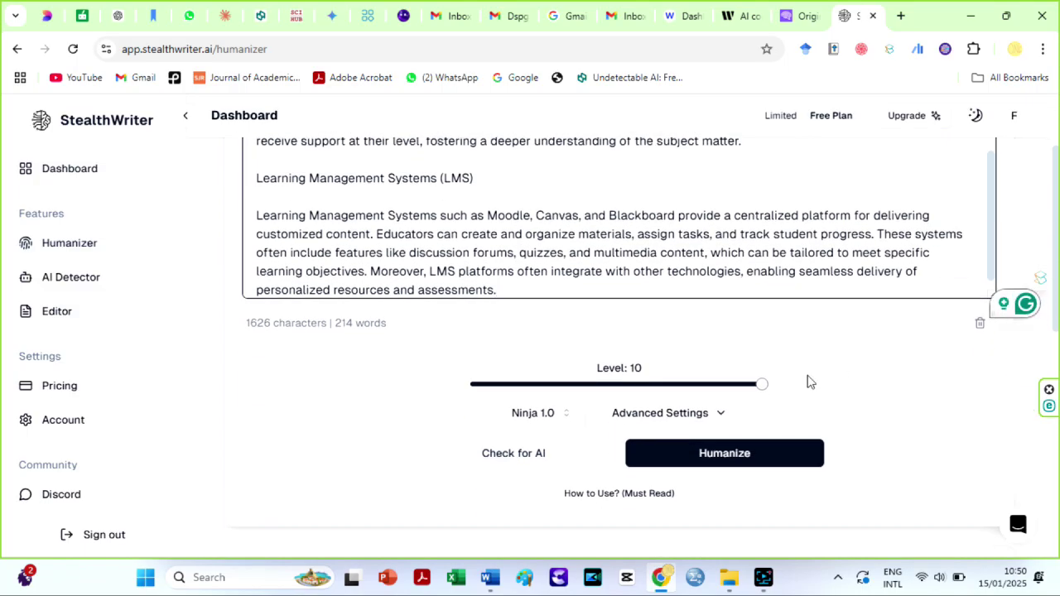
left_click(736, 464)
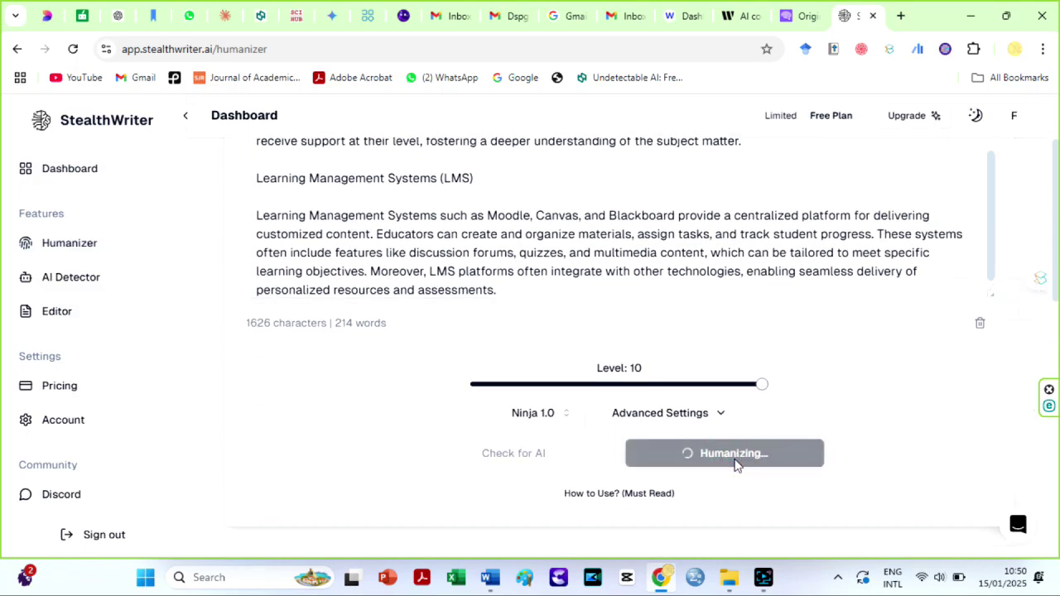
Step: Copy StealthWriter's humanized draft of the first essay part and paste it into the blank Word document
scroll(911, 373, "up", 2)
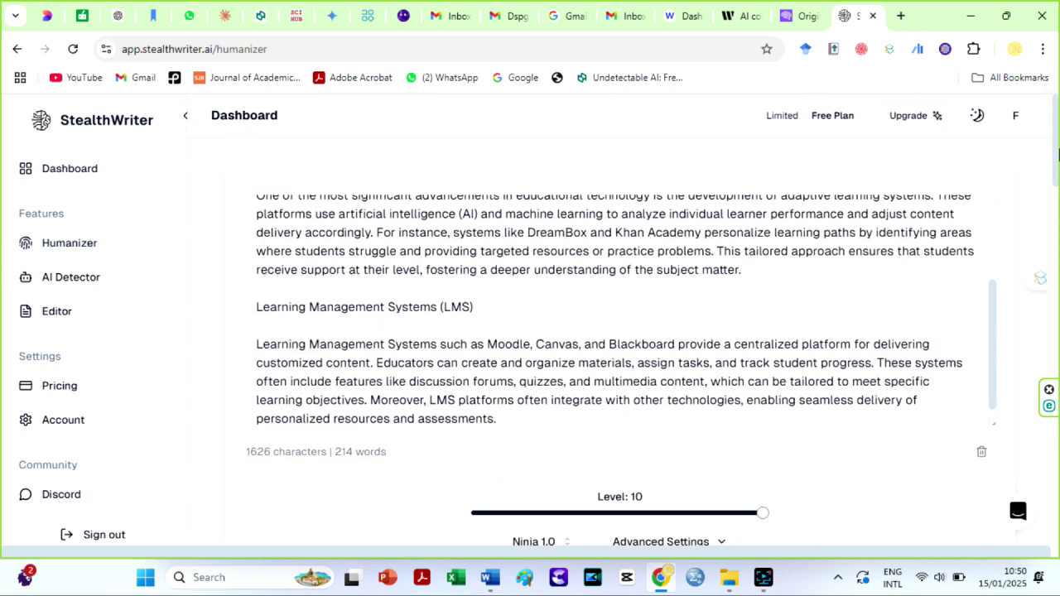
scroll(1059, 264, "down", 6)
mouse_move(1059, 263)
left_mouse_down()
mouse_move(1058, 379)
mouse_move(1042, 270)
left_mouse_up()
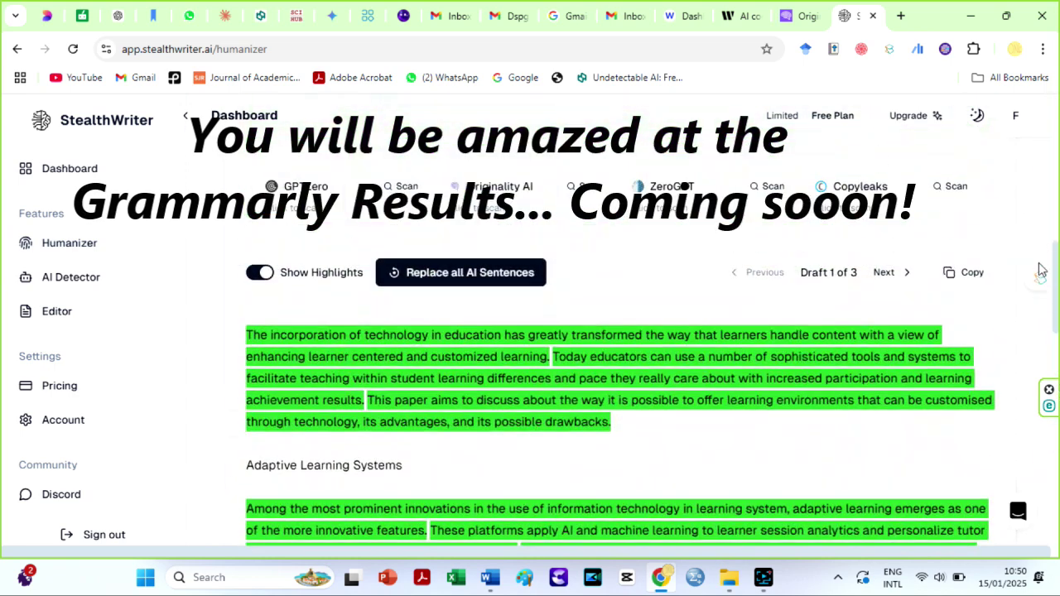
left_click(966, 274)
key("alt+Tab")
left_click(906, 511)
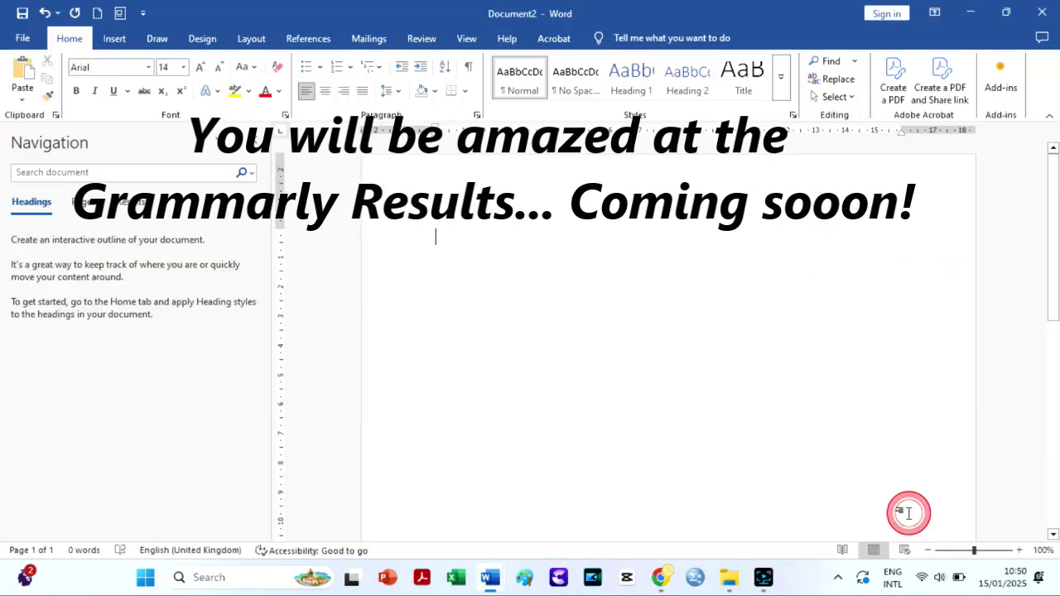
key("ctrl+v")
left_click_drag(1054, 398, 1053, 427)
key("Return")
Step: Copy the rest of the ChatGPT essay, starting from the Online Collaboration Tools section
key("alt+Tab")
left_click(117, 16)
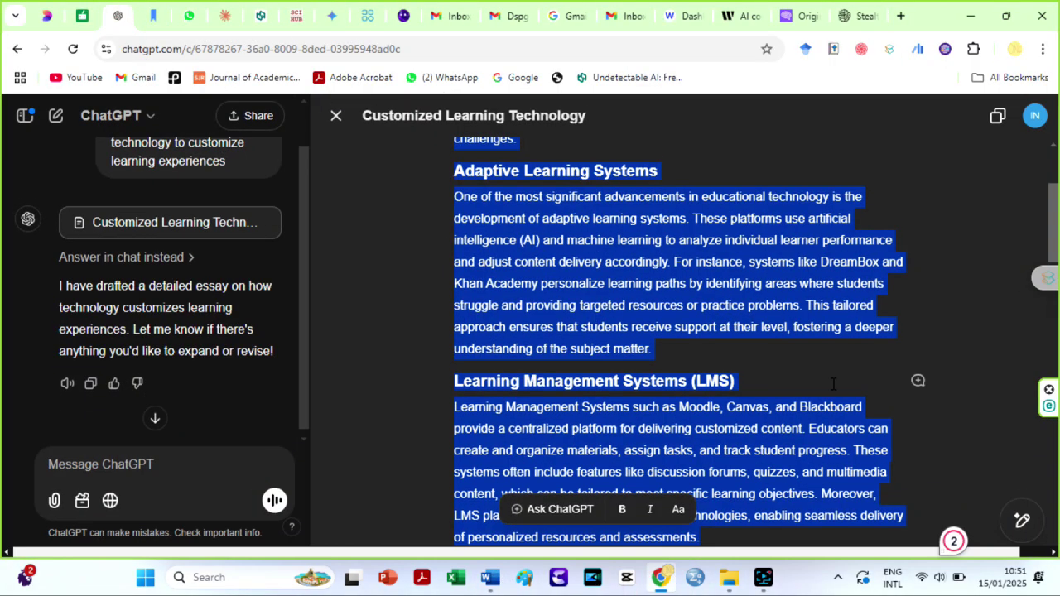
scroll(679, 332, "down", 4)
left_click_drag(457, 251, 535, 434)
key("ctrl+c")
Step: Paste the remaining essay text into StealthWriter and humanize it with Ninja 1.0 at level 10
left_click(849, 16)
left_click(489, 246)
key("ctrl+v")
left_click(719, 421)
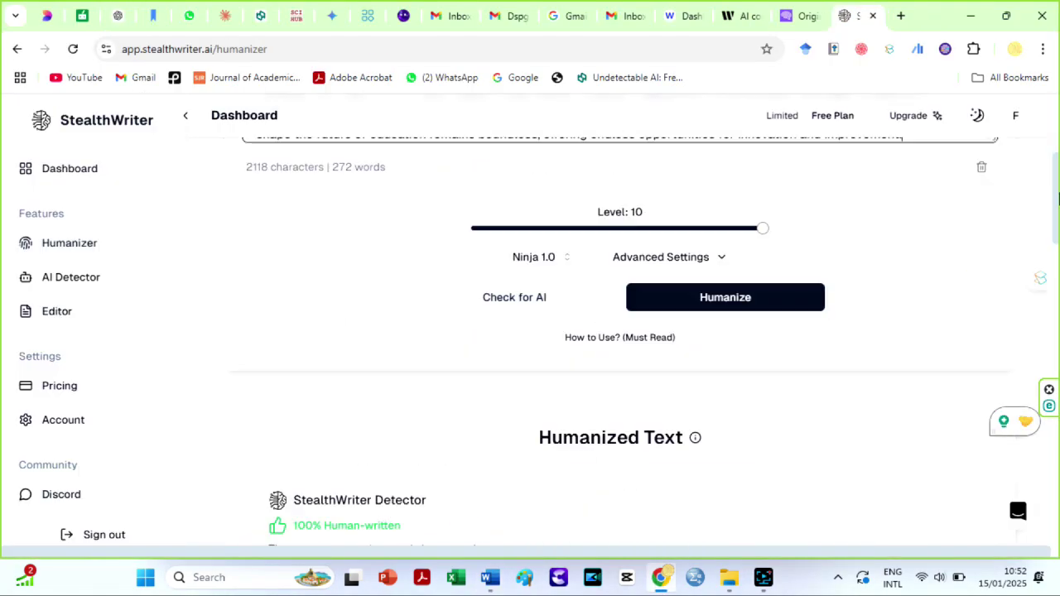
left_click(725, 295)
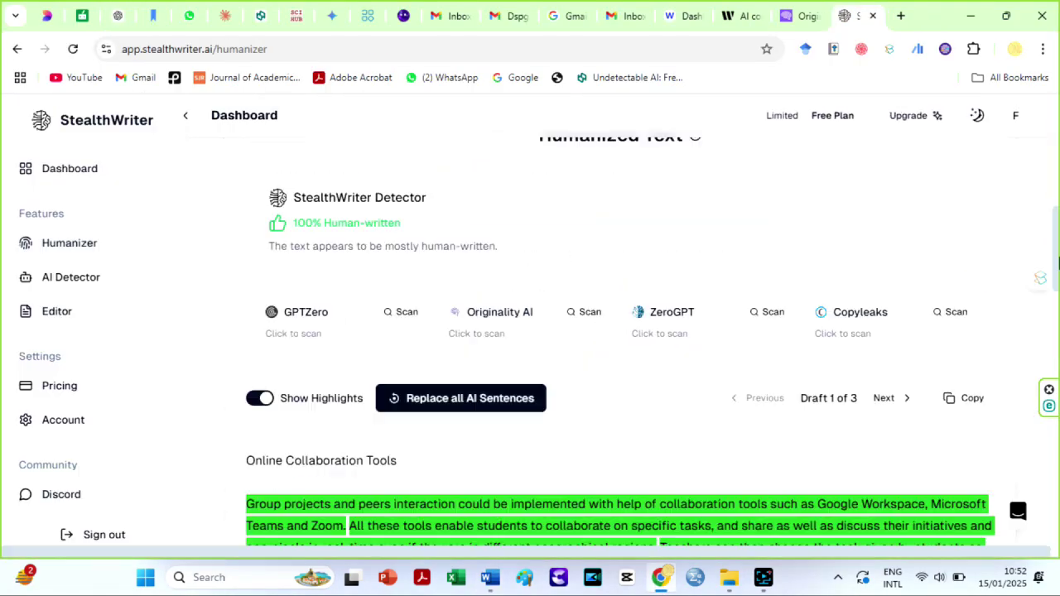
Step: Copy the second humanized draft and save the Word document as "stealthwrite AI"
left_click(961, 305)
type("stealt")
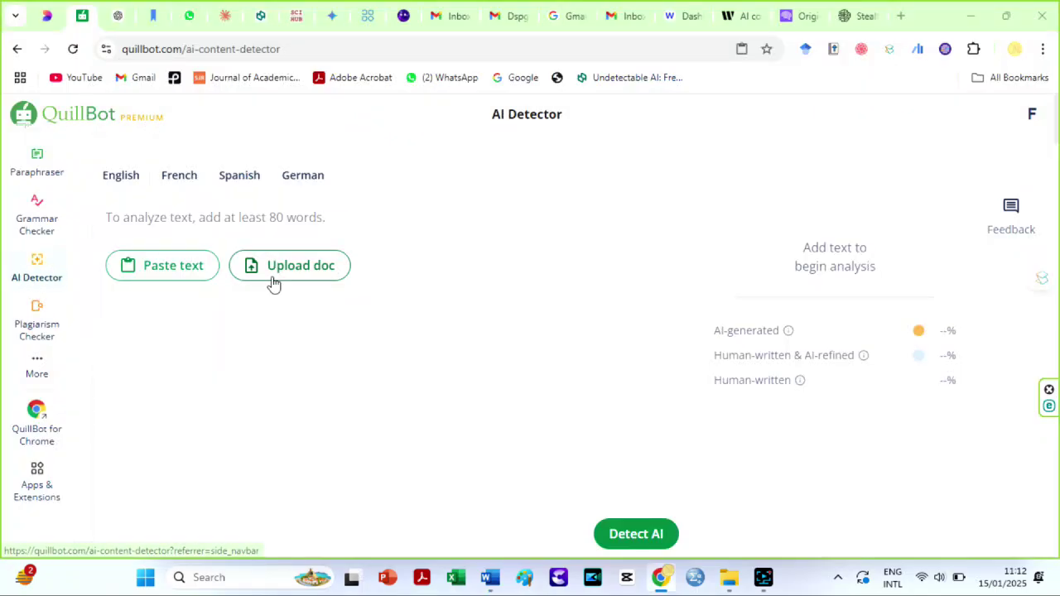
Step: Upload the "ryne AI" document from Downloads to QuillBot's AI Detector, run the analysis and view the results
left_click(304, 265)
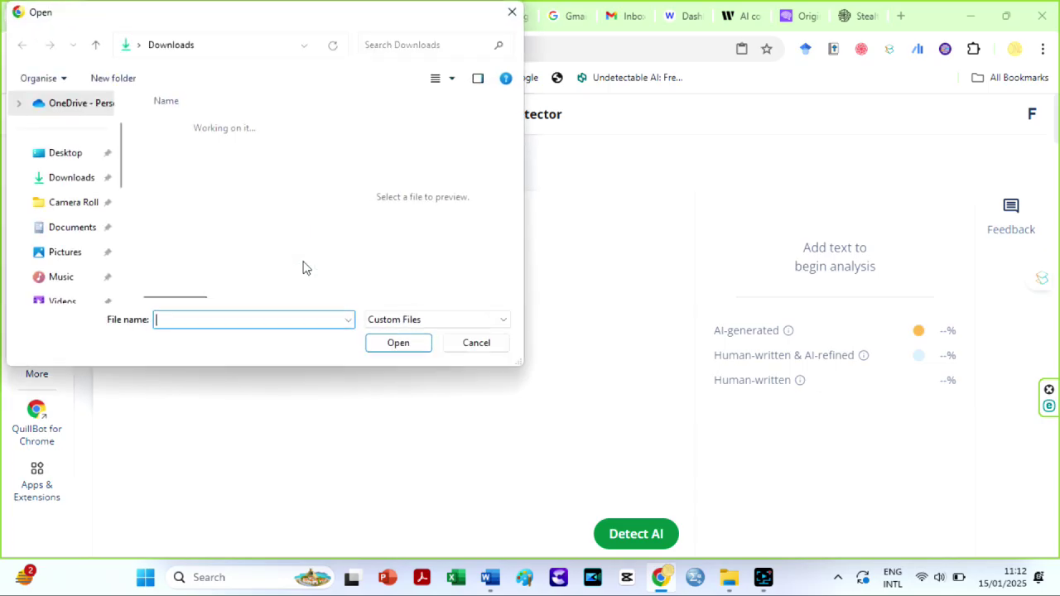
left_click_drag(311, 110, 324, 294)
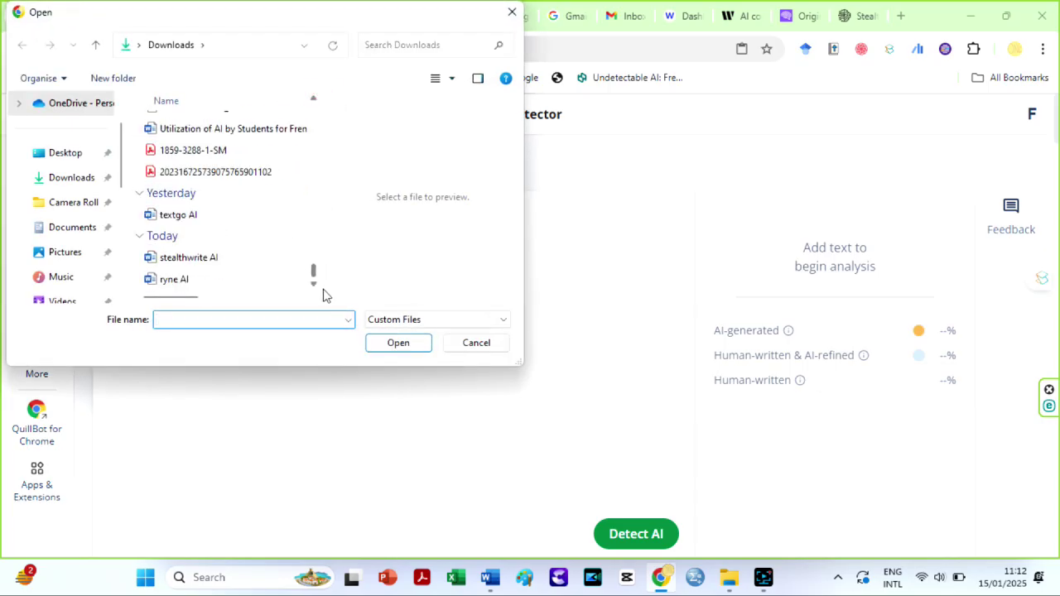
left_click(202, 281)
left_click(386, 343)
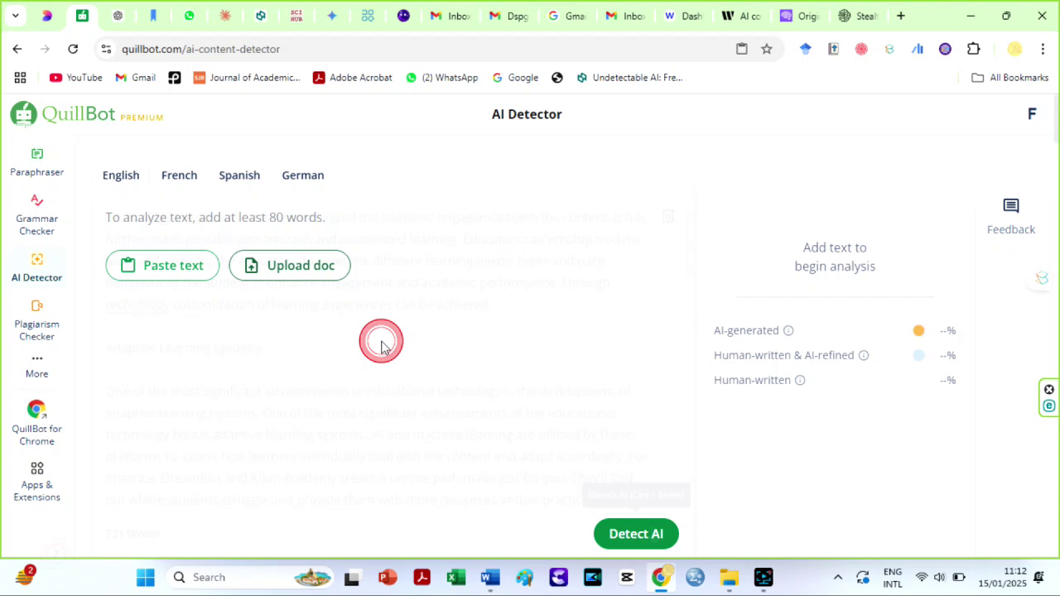
key("ctrl+Return")
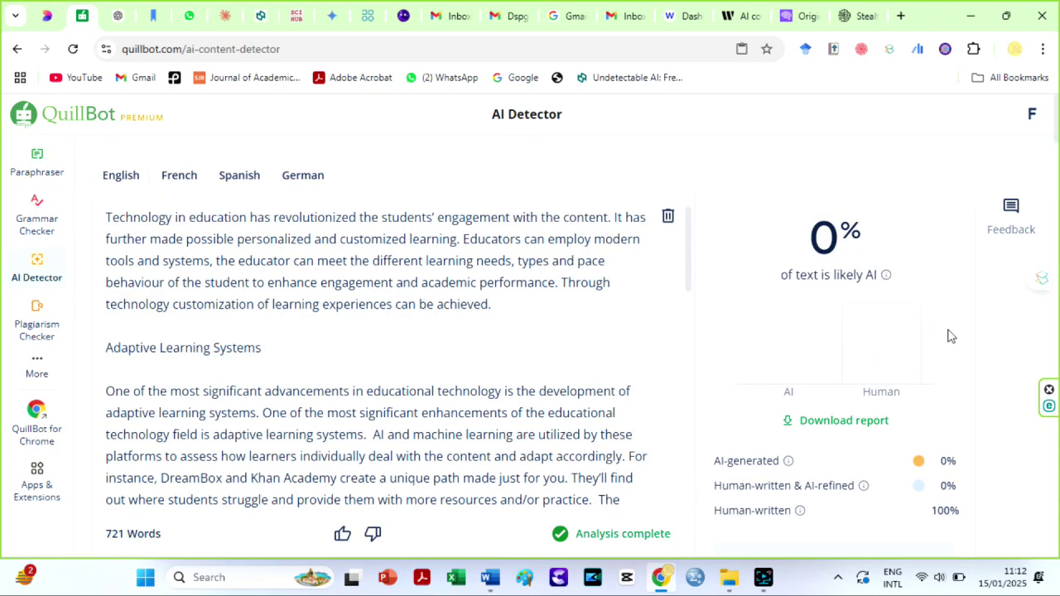
left_click_drag(1058, 119, 1058, 145)
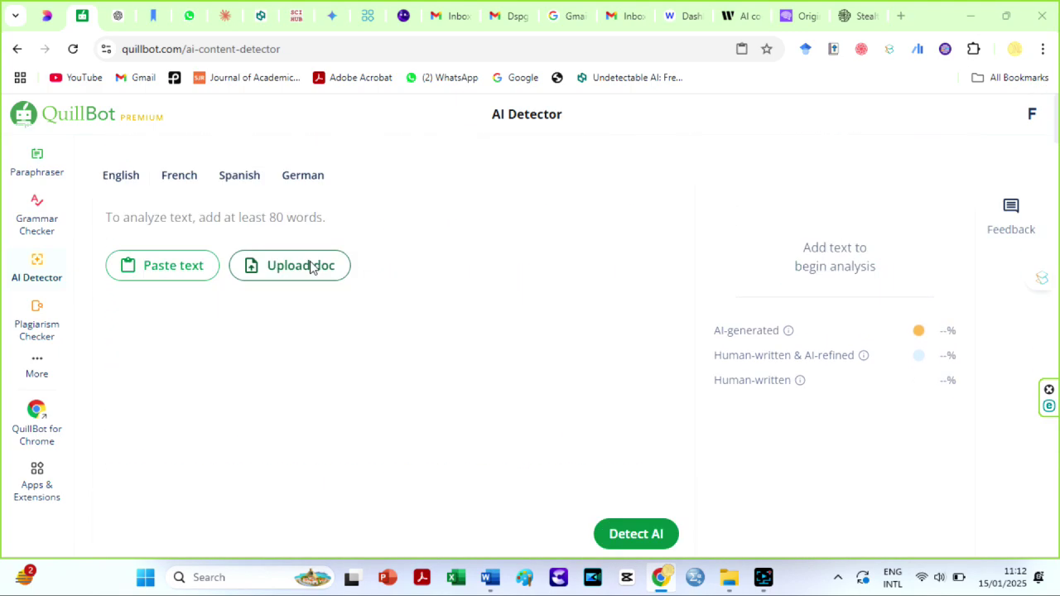
Step: Upload the "stealthwrite AI" document from Downloads to QuillBot's AI Detector and run the detection
left_click(308, 268)
scroll(310, 215, "down", 10)
scroll(306, 284, "down", 5)
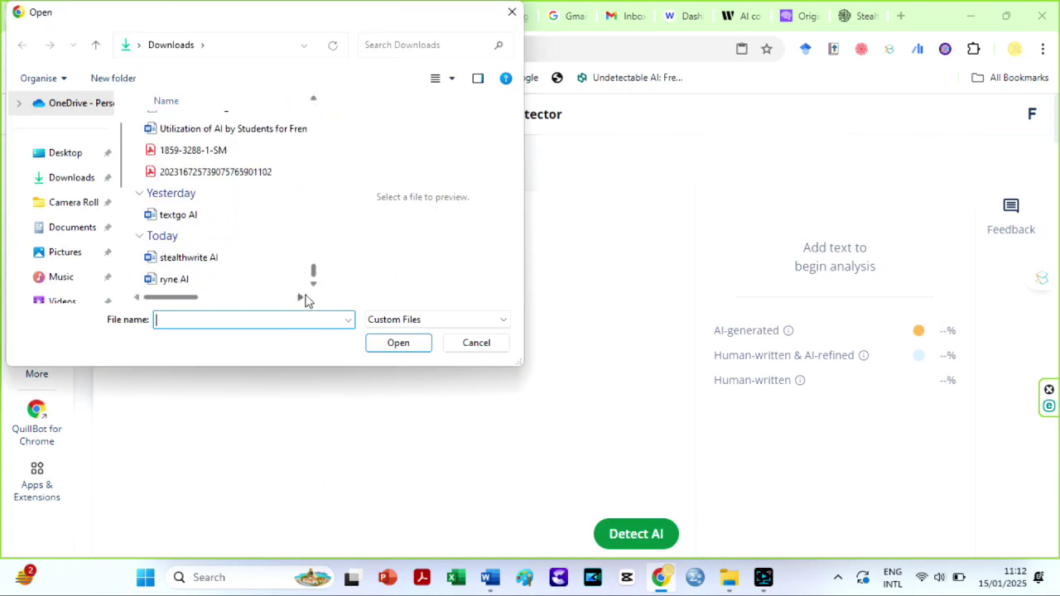
left_click(229, 260)
left_click(389, 343)
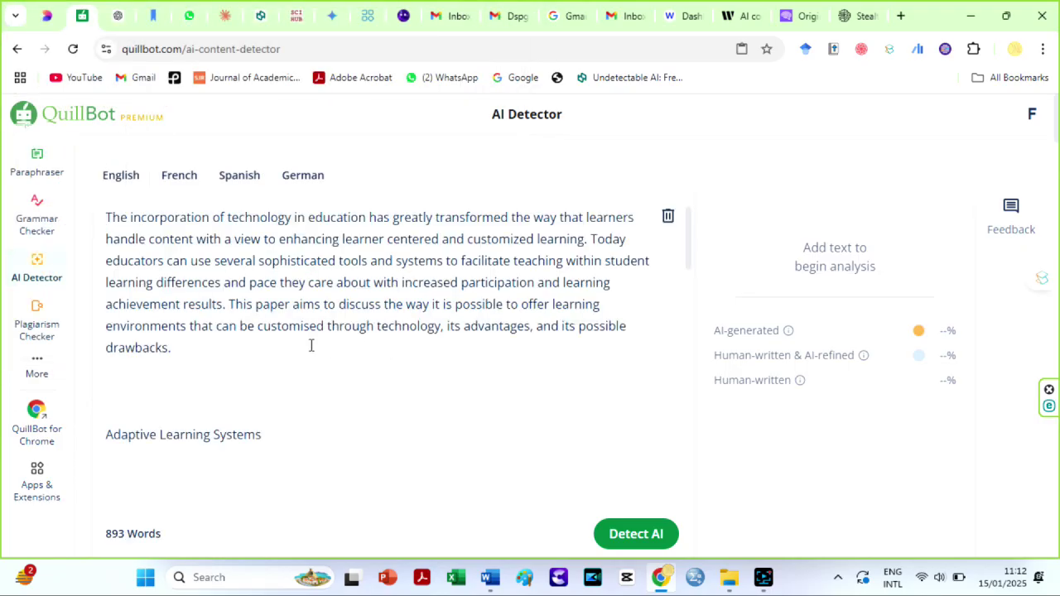
left_click(647, 536)
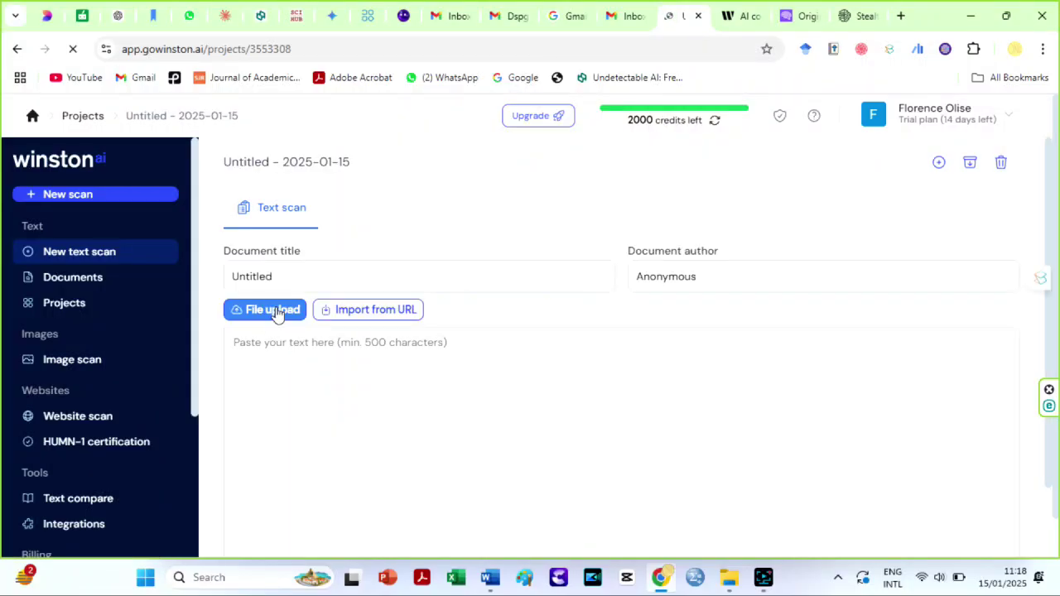
Step: In Winston AI, upload the "ryne AI" document from Downloads to the new text scan and run the AI scan
left_click(274, 312)
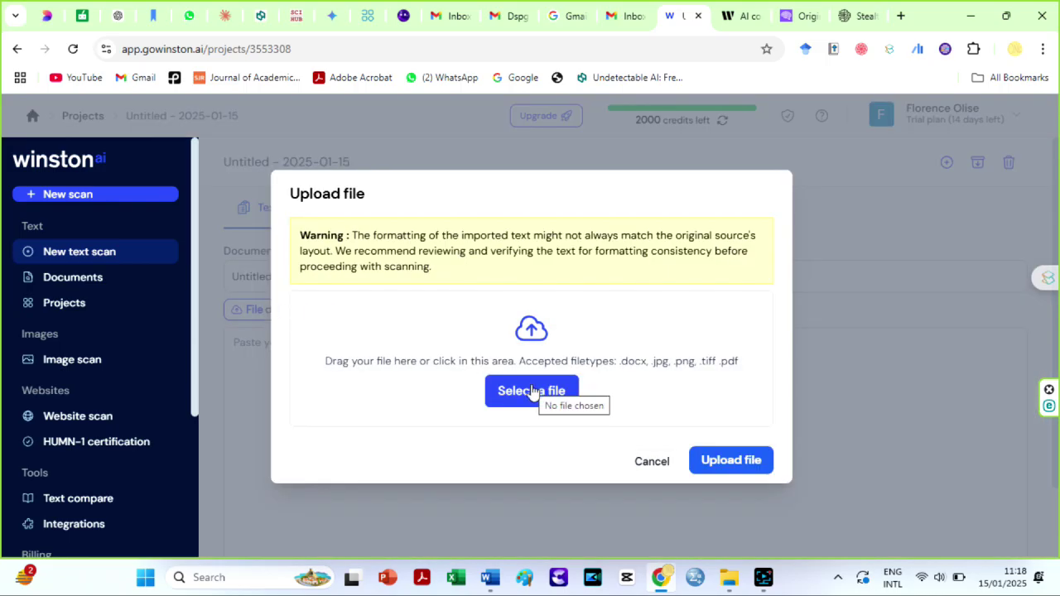
left_click(531, 391)
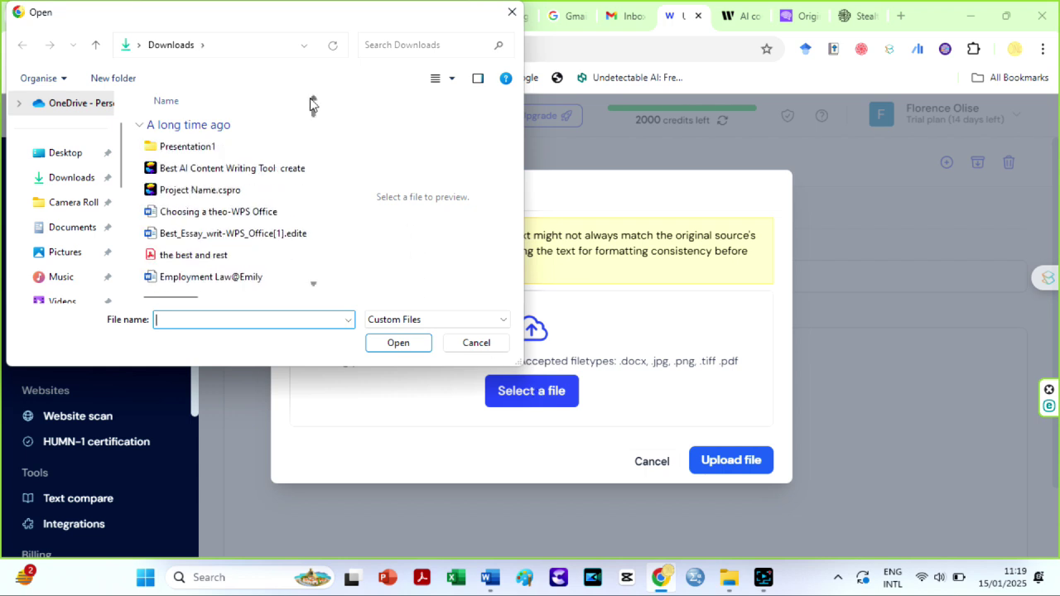
left_click(50, 178)
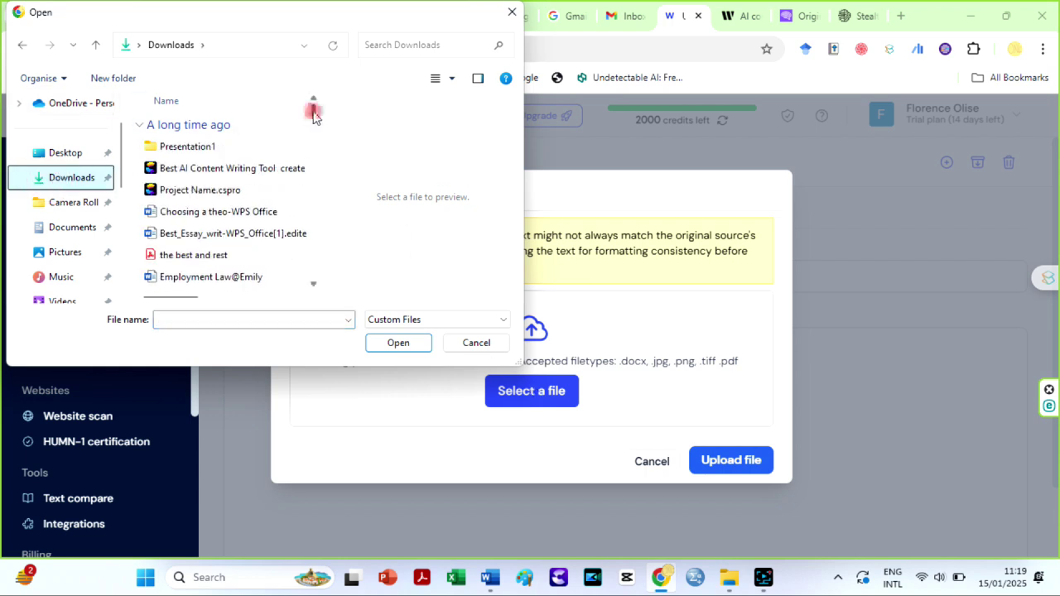
left_click_drag(313, 111, 312, 272)
left_click(208, 280)
left_click(389, 342)
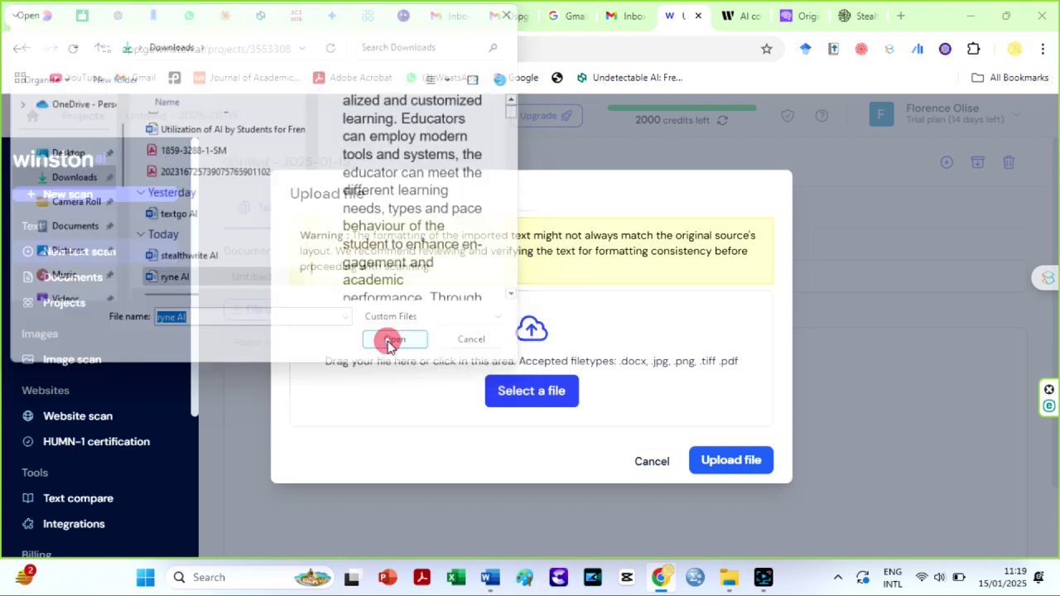
scroll(1056, 241, "down", 1)
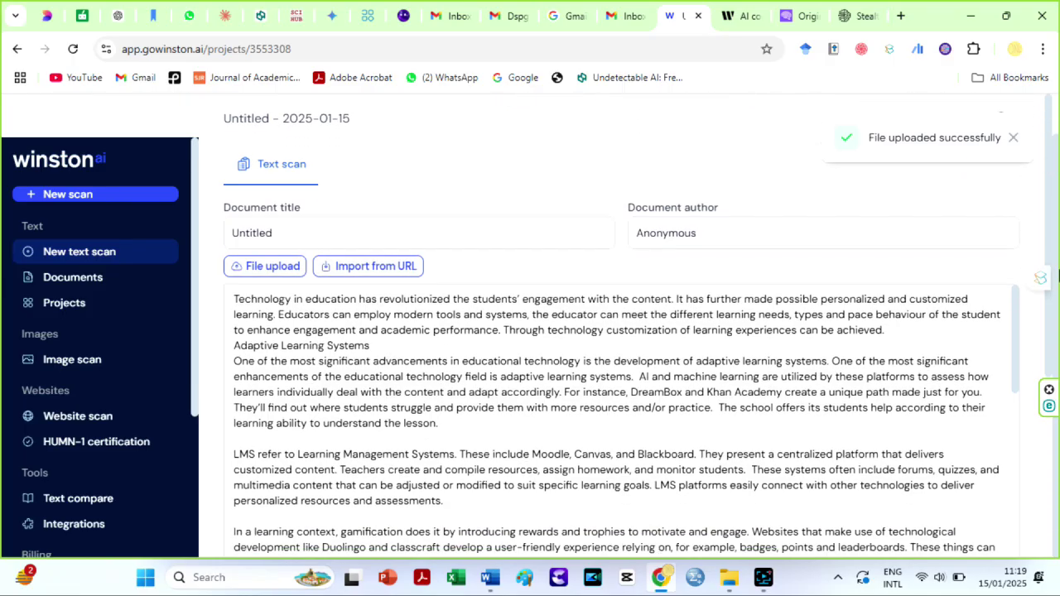
scroll(1056, 346, "down", 2)
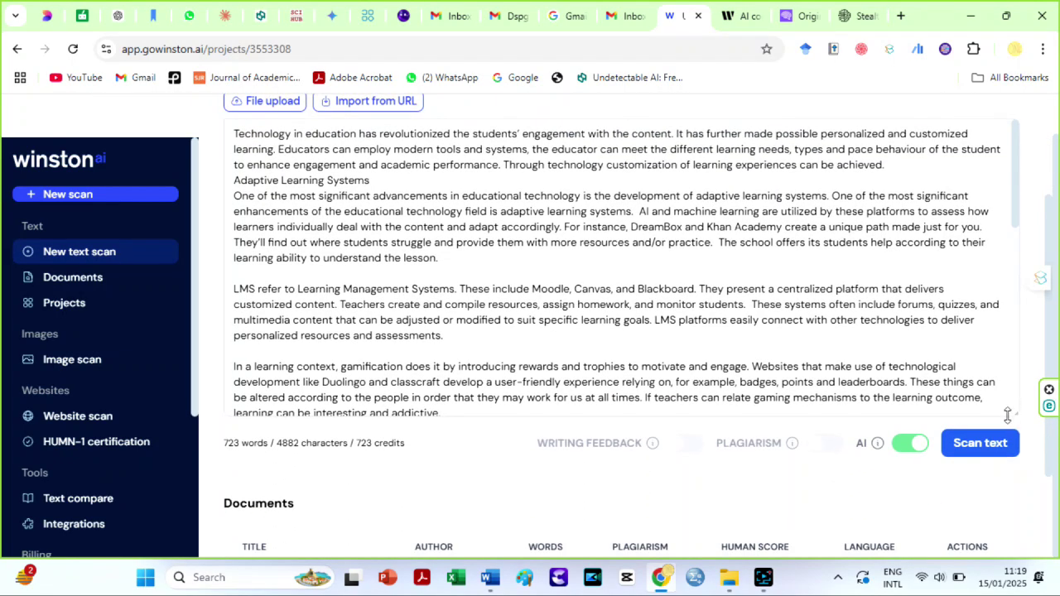
left_click(984, 444)
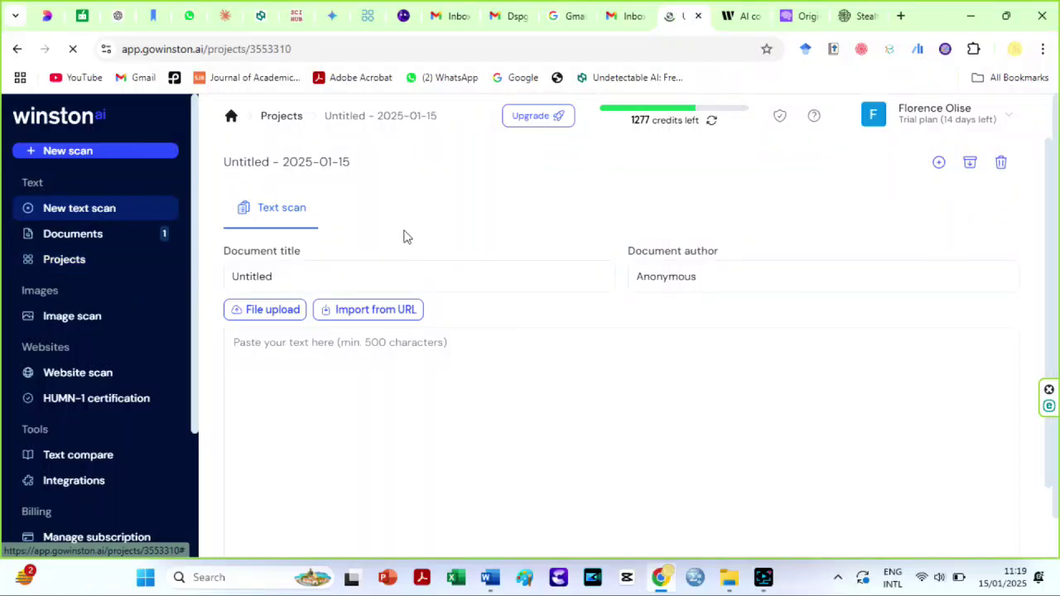
Step: Upload the "stealthwrite AI" document to a new Winston AI text scan, scan it for AI and view the results
left_click(252, 310)
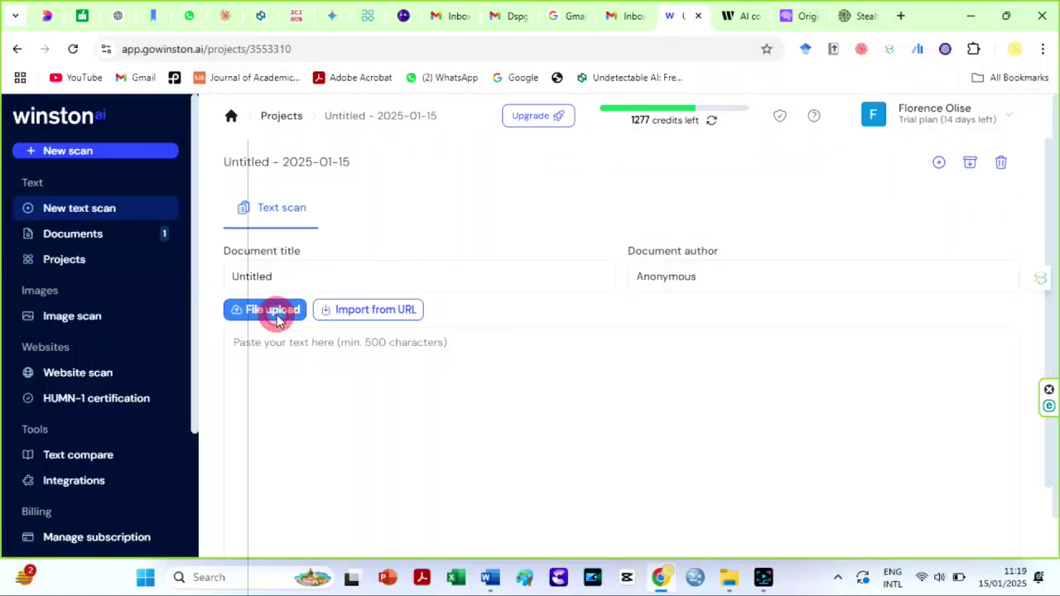
left_click(410, 309)
scroll(249, 191, "down", 5)
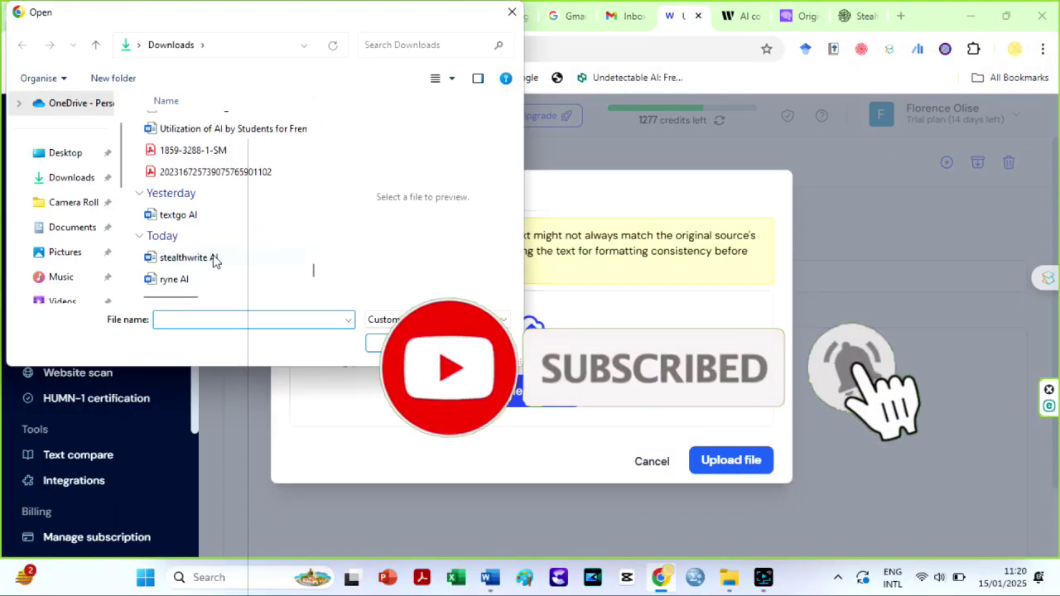
left_click(207, 258)
left_click(389, 343)
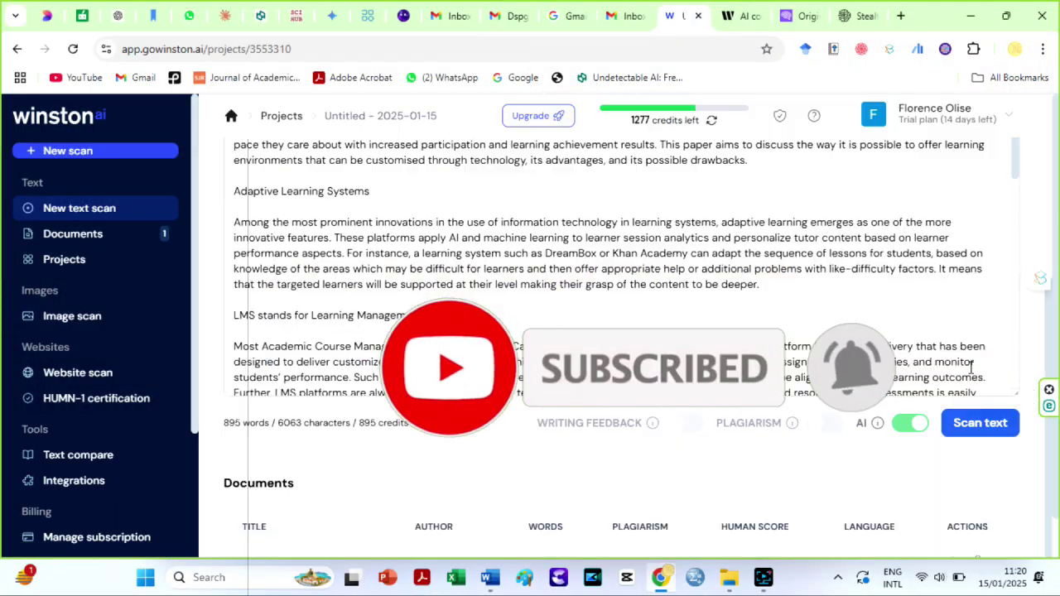
left_click(980, 423)
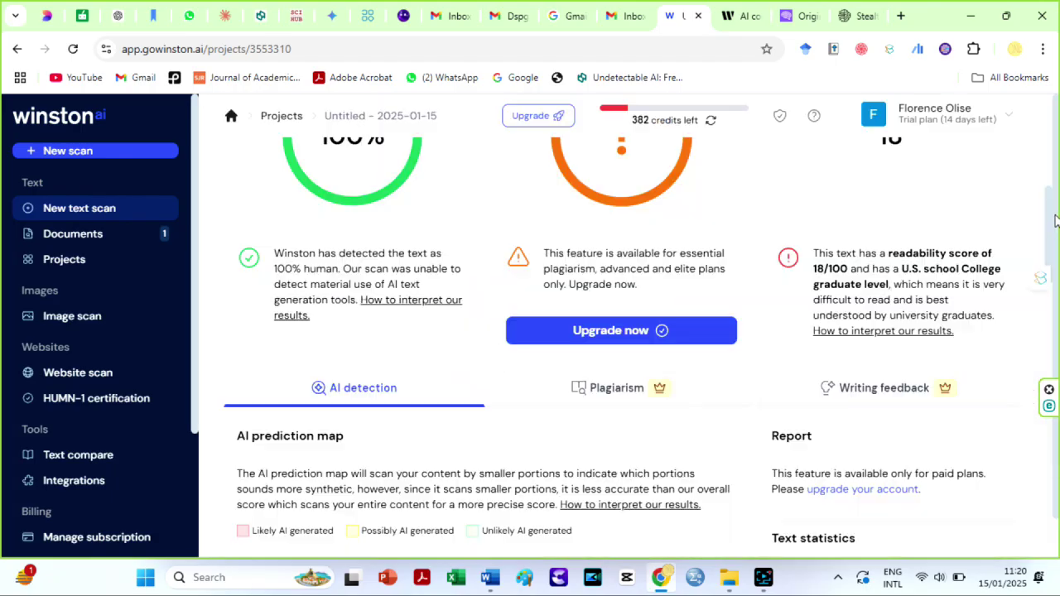
left_click_drag(1051, 234, 1048, 182)
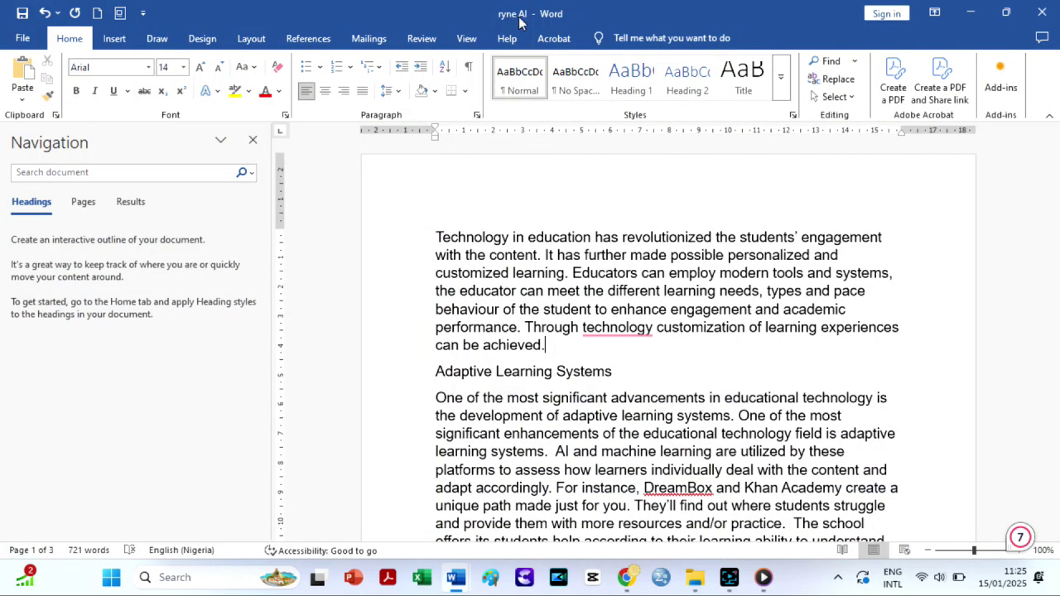
Step: Copy the full text of the "ryne AI" Word document into Writer's AI content detector and analyze it
left_click(450, 369)
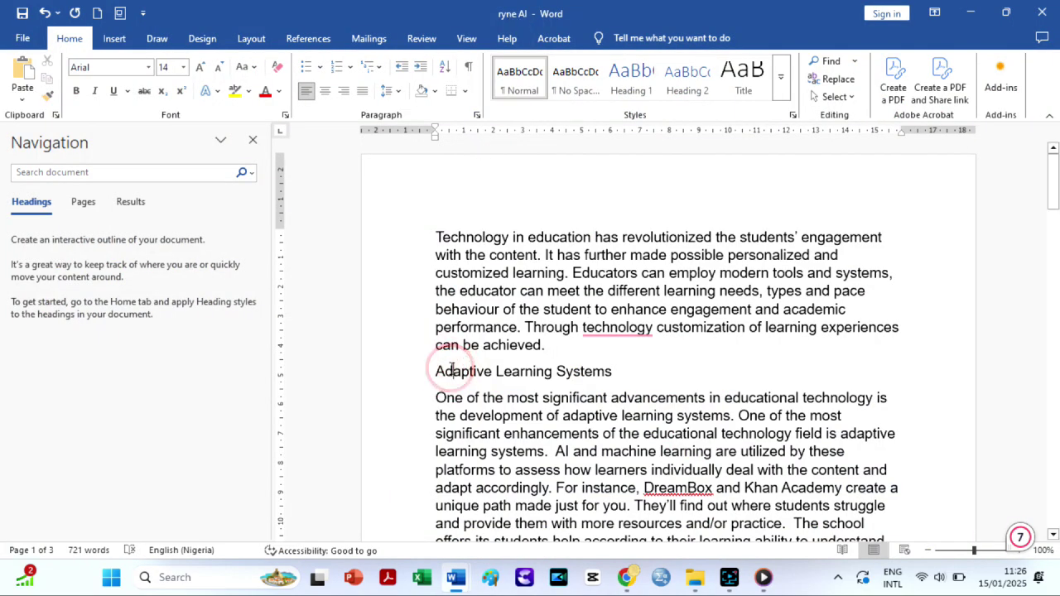
key("ctrl+a")
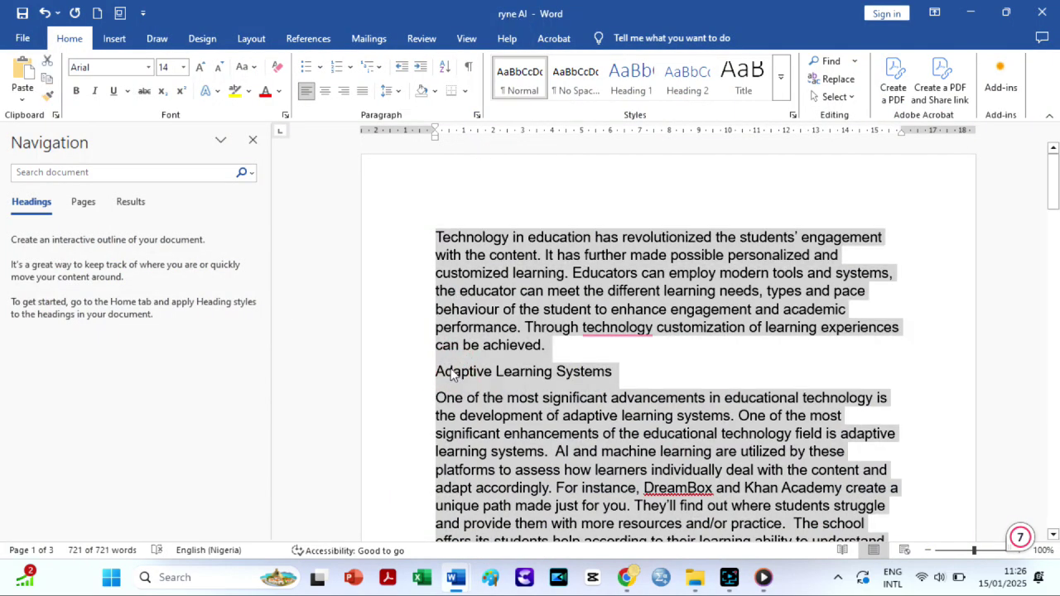
left_click(627, 577)
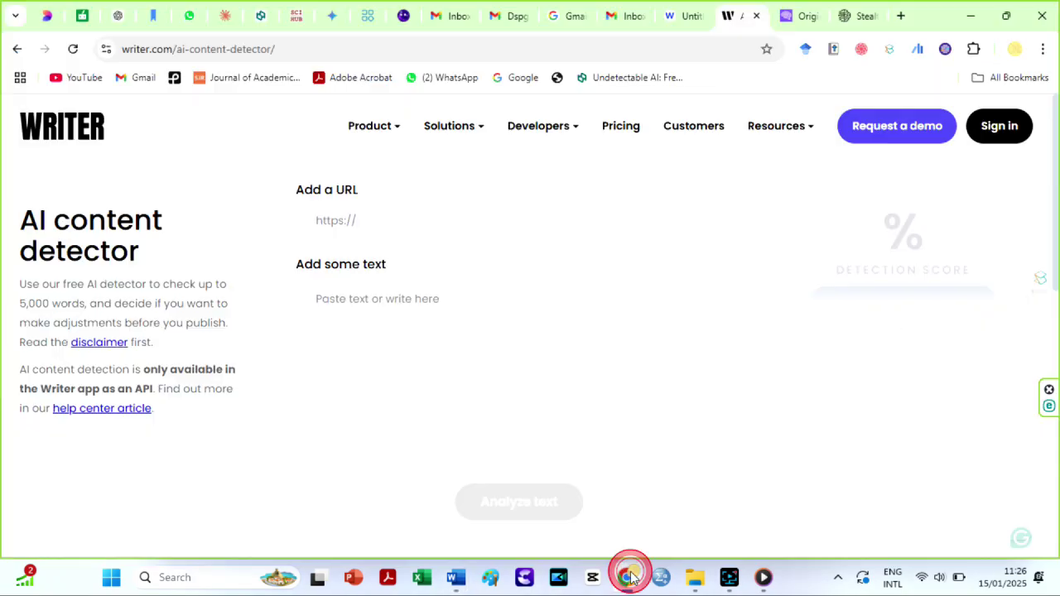
left_click(483, 315)
key("ctrl+v")
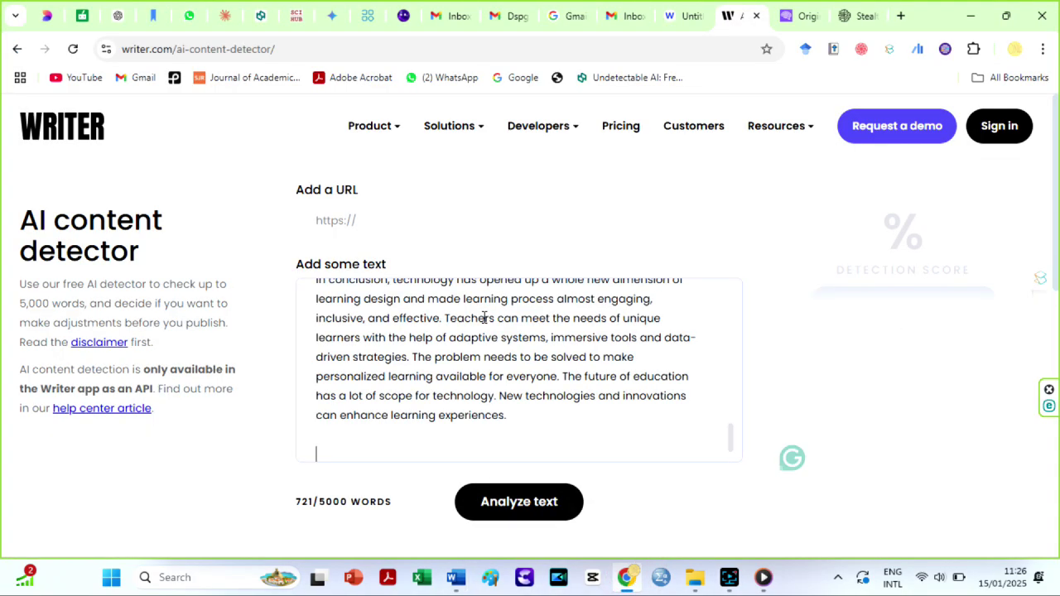
left_click(501, 509)
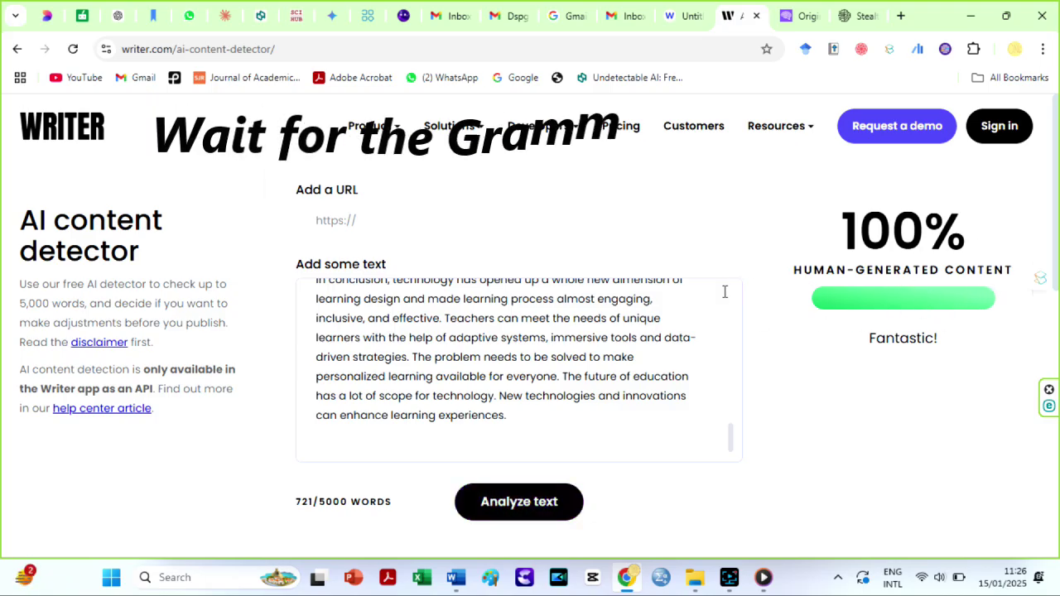
Step: Replace the text in Writer's AI content detector with the full "stealthwrite AI" document text and analyze it
left_click(456, 577)
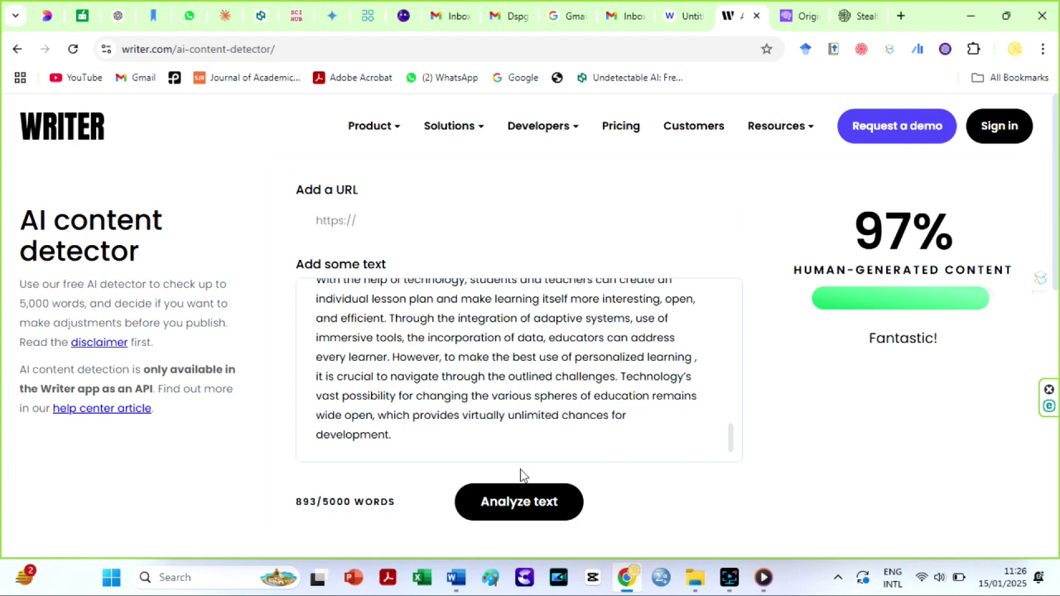
Step: Copy the full "ryne AI" text from Word into Originality.ai's Content Scanner, run the Lite 1.0.0 AI check and view the result
mouse_move(452, 575)
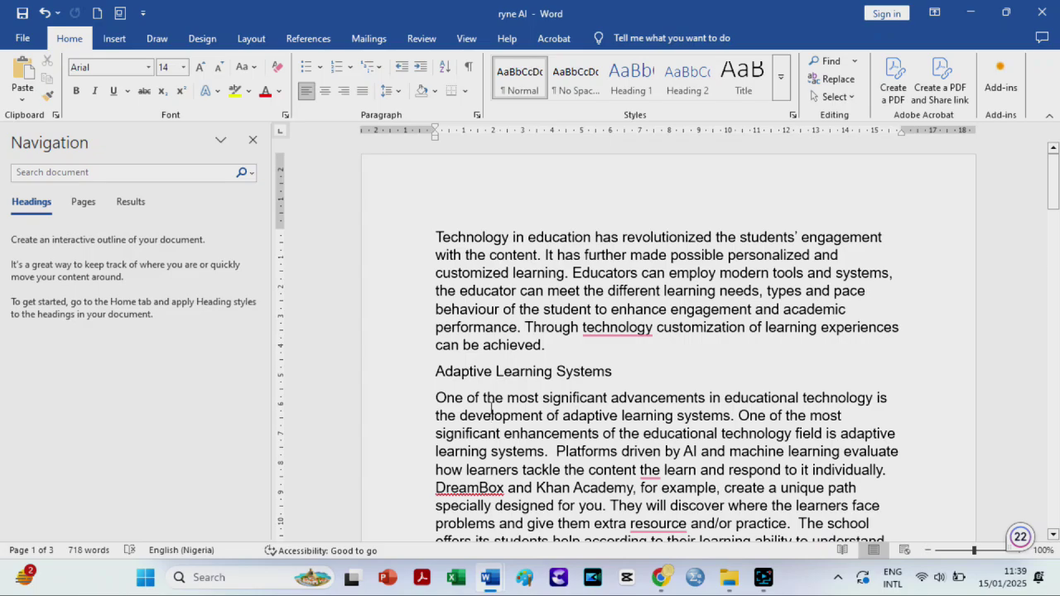
key("ctrl+a")
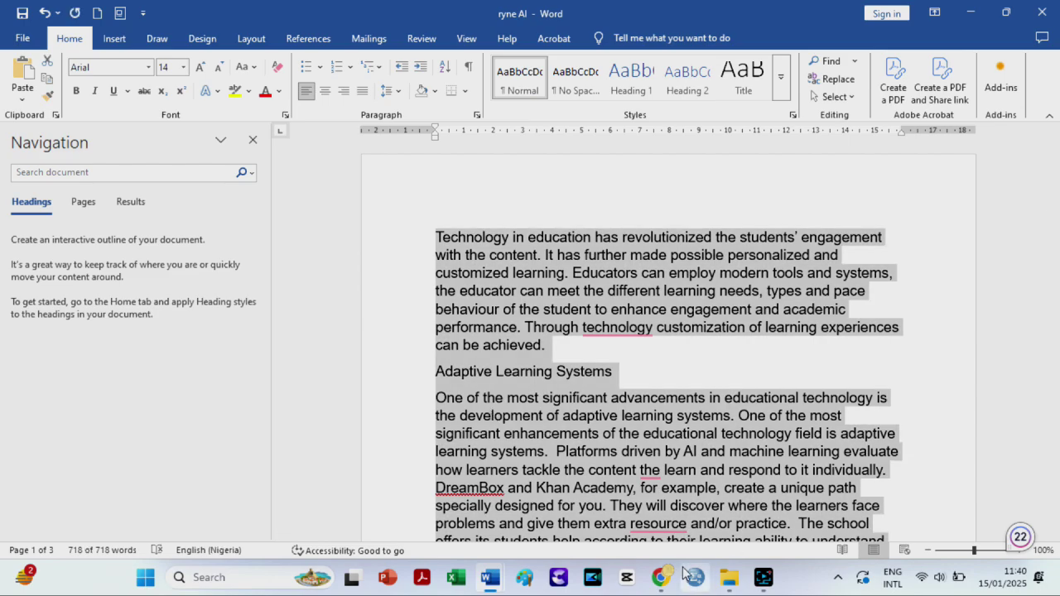
left_click(660, 578)
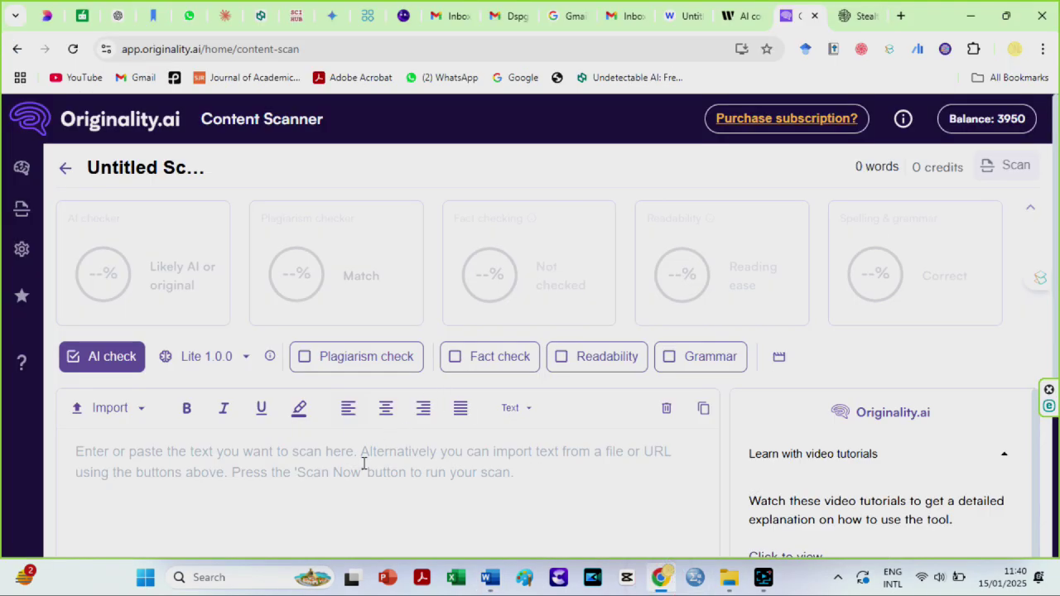
key("ctrl+v")
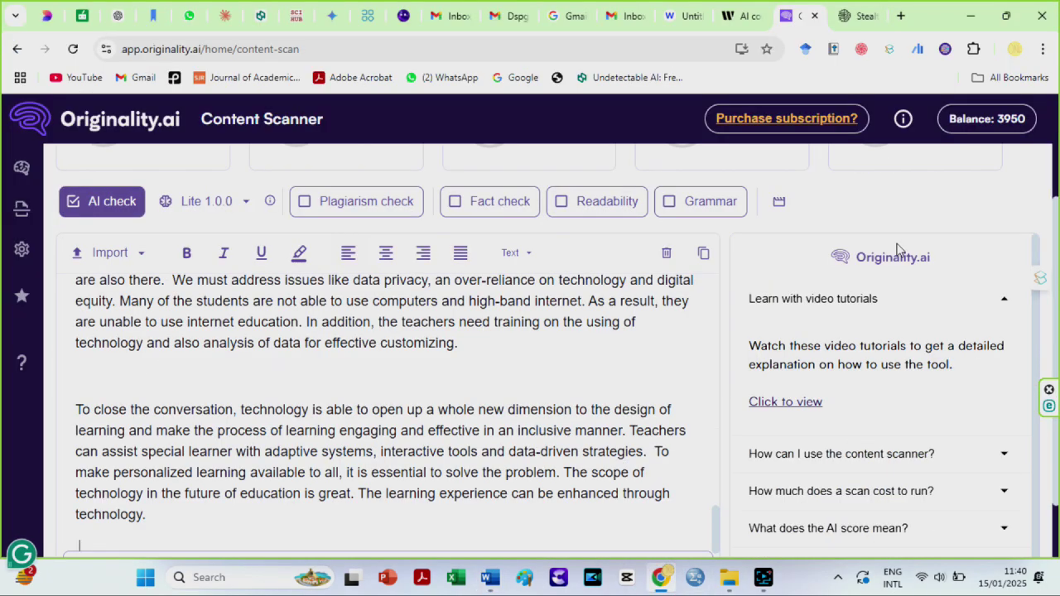
scroll(994, 249, "up", 2)
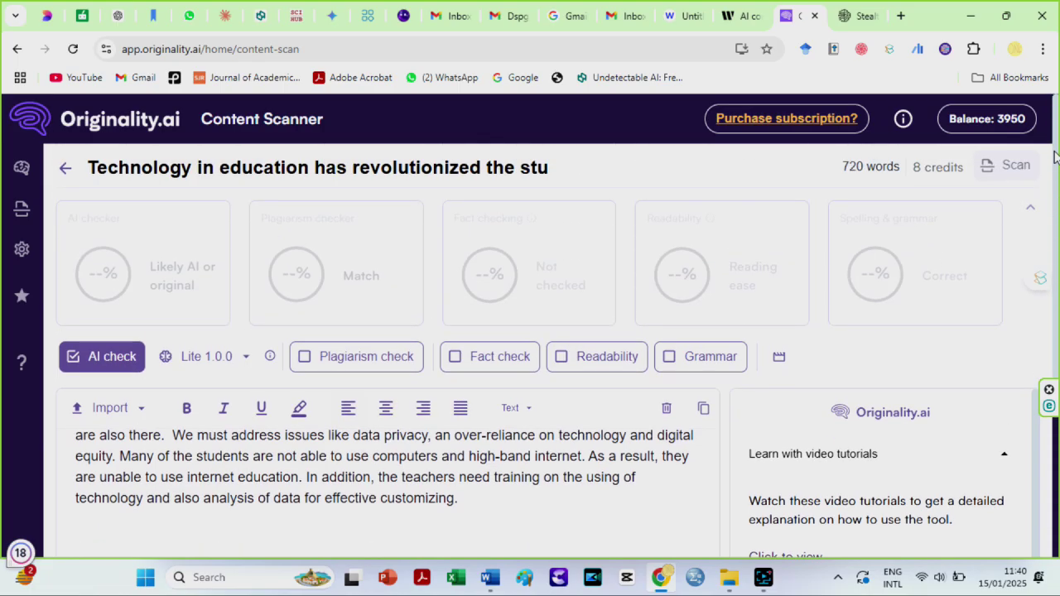
left_click(1015, 166)
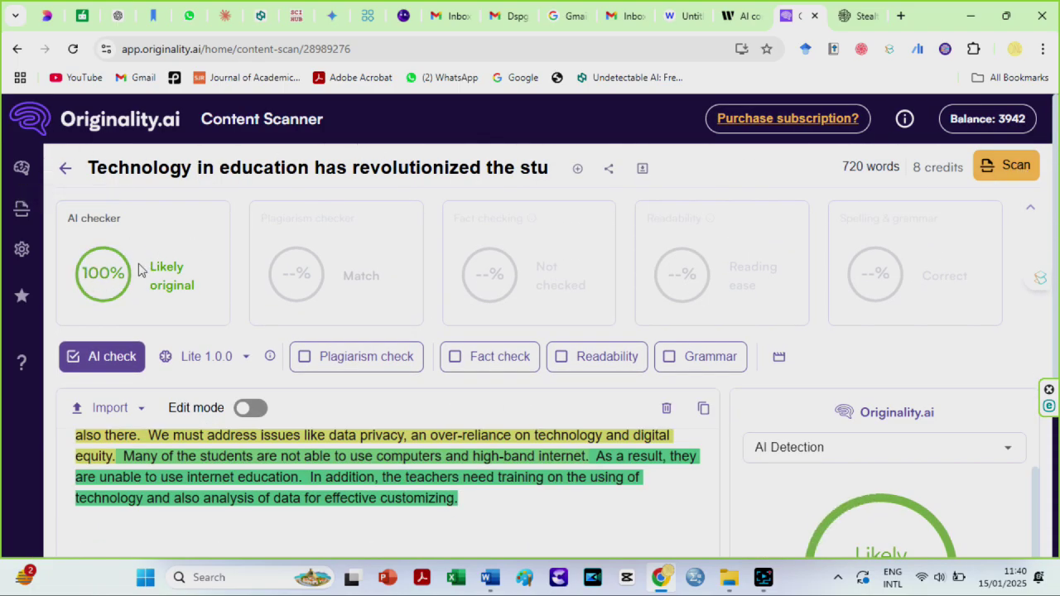
left_click_drag(1058, 141, 1058, 305)
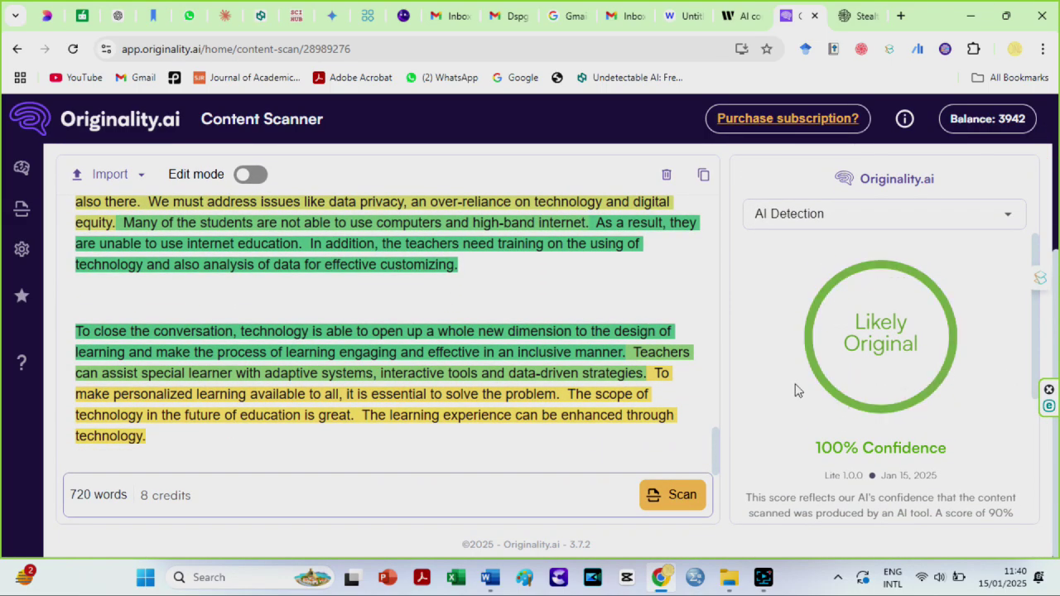
Step: Replace the Originality.ai scanner text with the full "stealthwrite AI" document text, scan it and view the result
key("ctrl+a")
key("Delete")
mouse_move(492, 578)
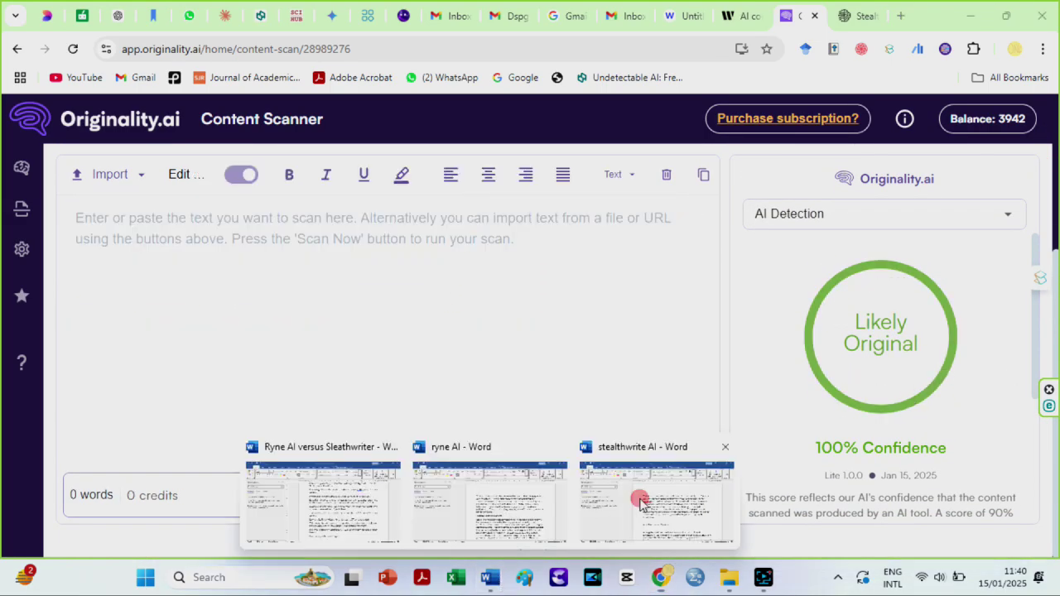
left_click(640, 500)
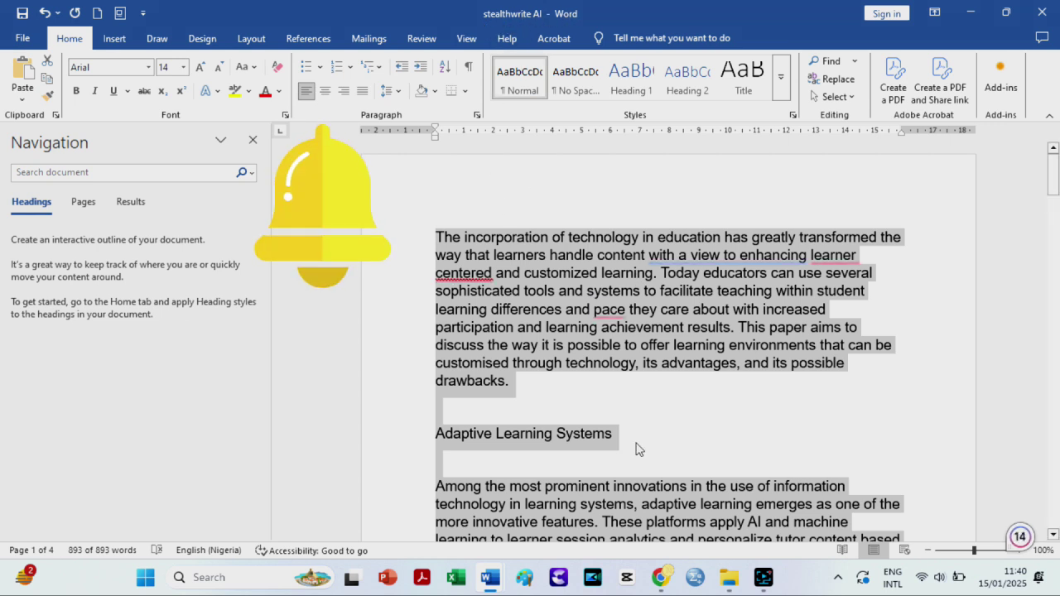
left_click(662, 577)
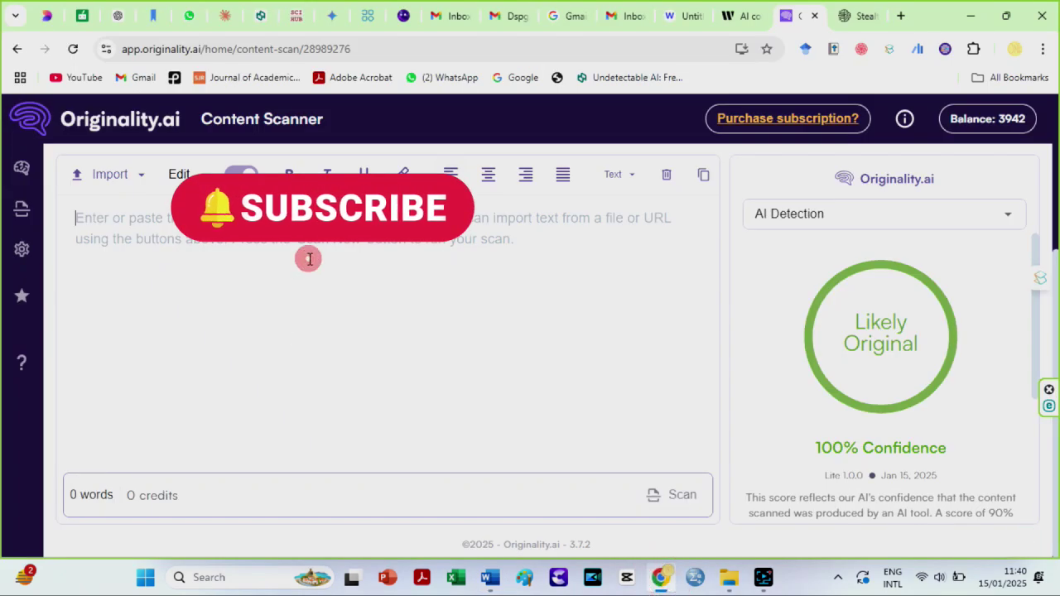
key("ctrl+v")
left_click(688, 495)
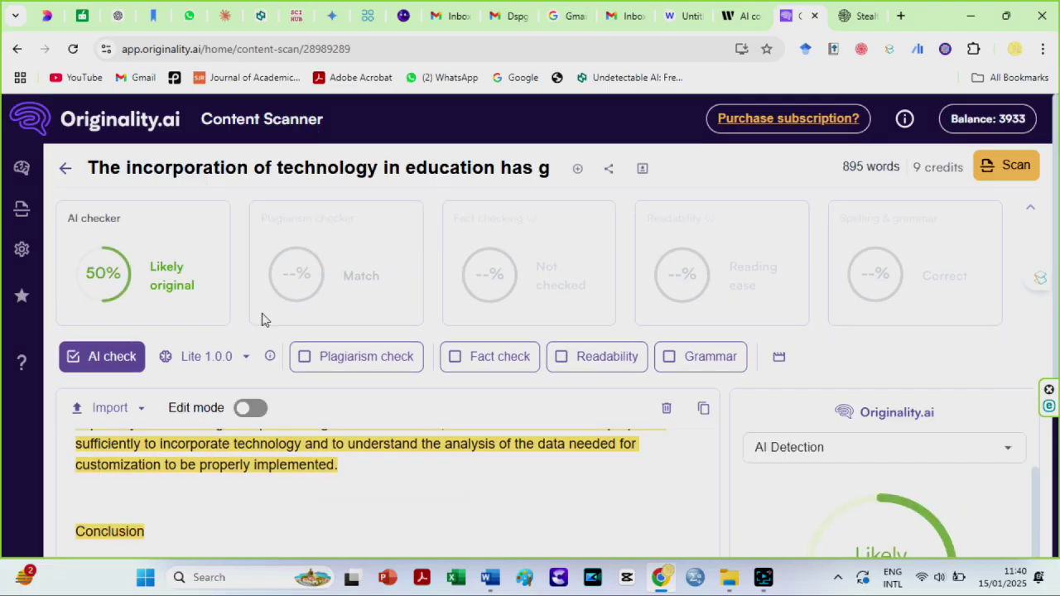
left_click_drag(1057, 217, 1057, 377)
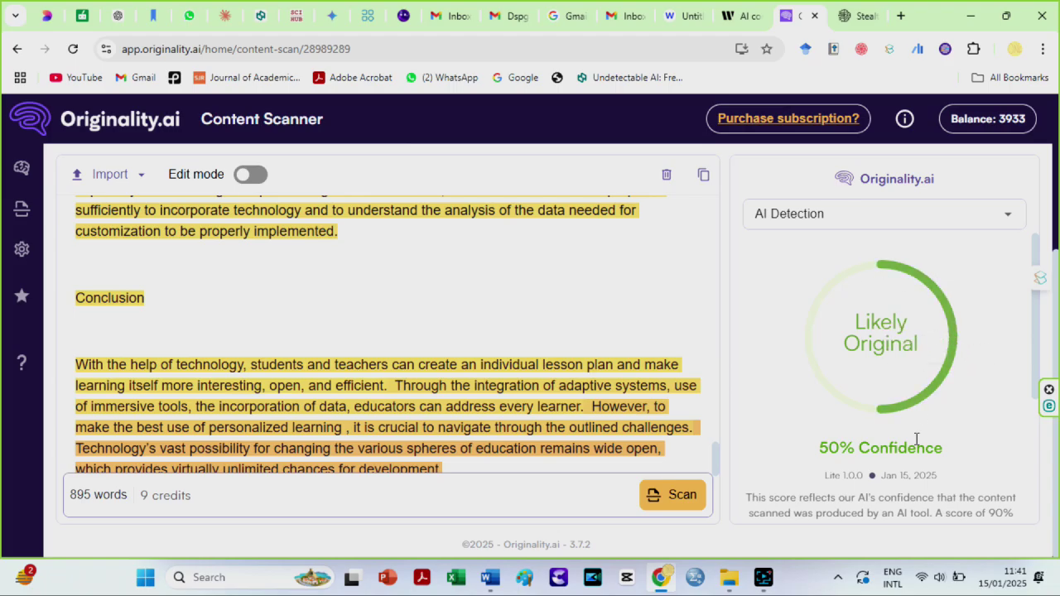
mouse_move(501, 585)
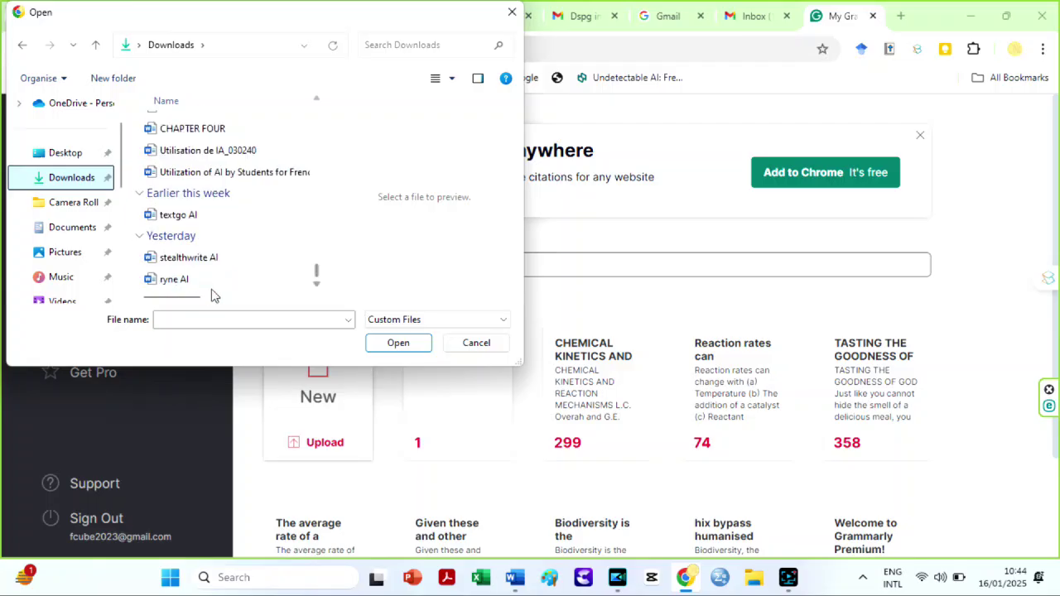
Step: Upload the "ryne AI" document from Downloads to Grammarly and accept the default writing goals to get its overall score
left_click(215, 280)
left_click(396, 343)
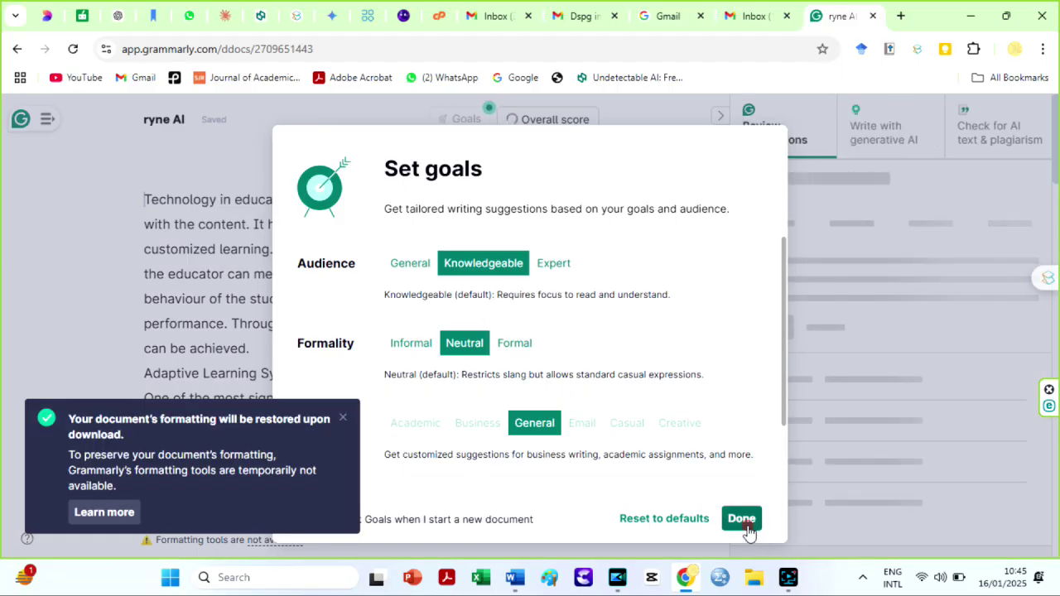
left_click(743, 520)
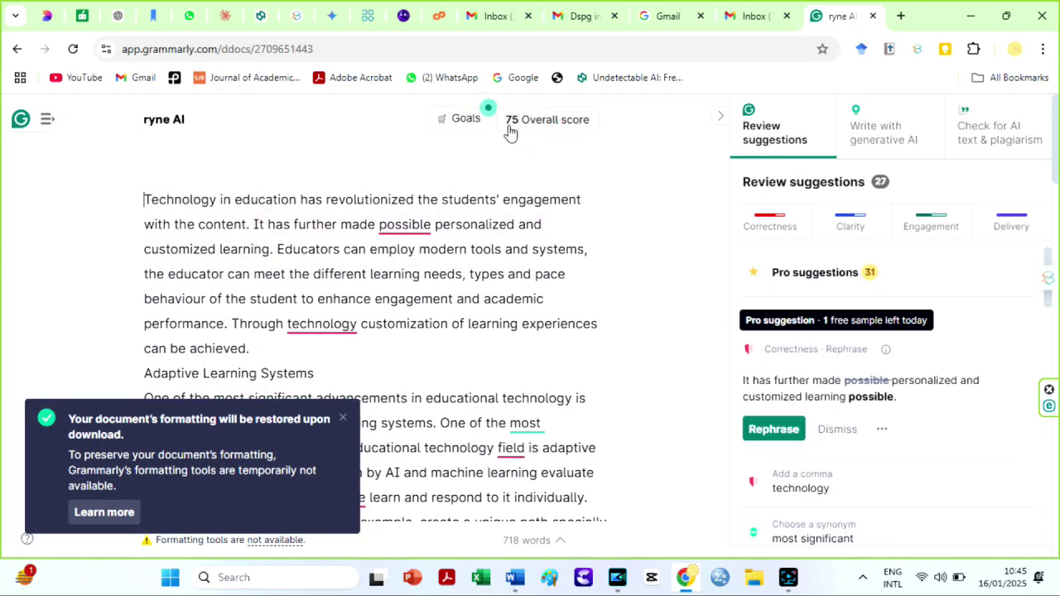
Step: Return to the Grammarly documents page, upload "stealthwrite AI" from Downloads and accept the default writing goals
key("alt+Left")
left_click(331, 437)
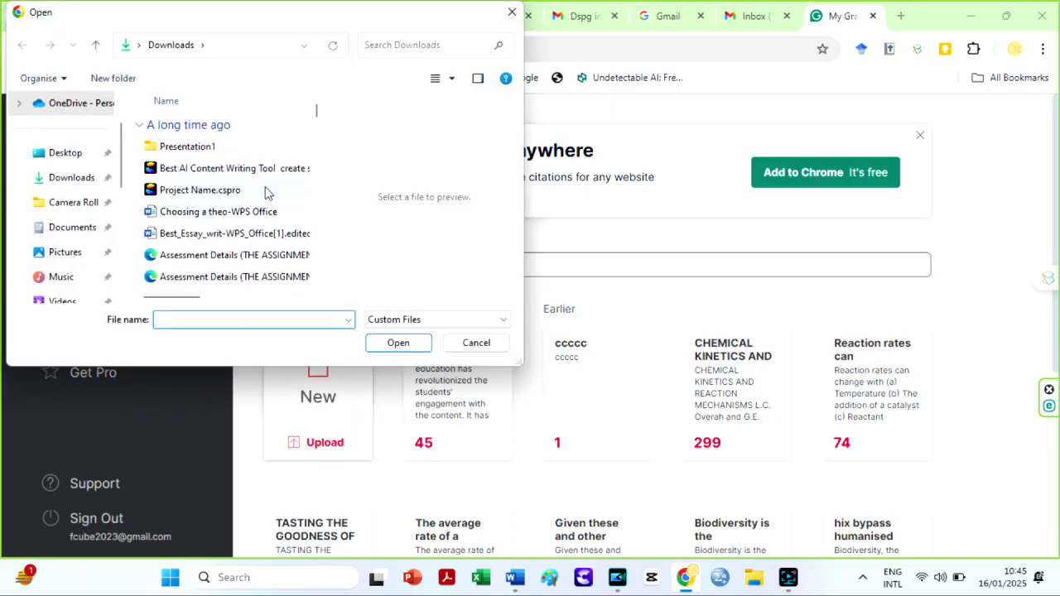
scroll(315, 108, "down", 10)
left_click(223, 255)
left_click(383, 344)
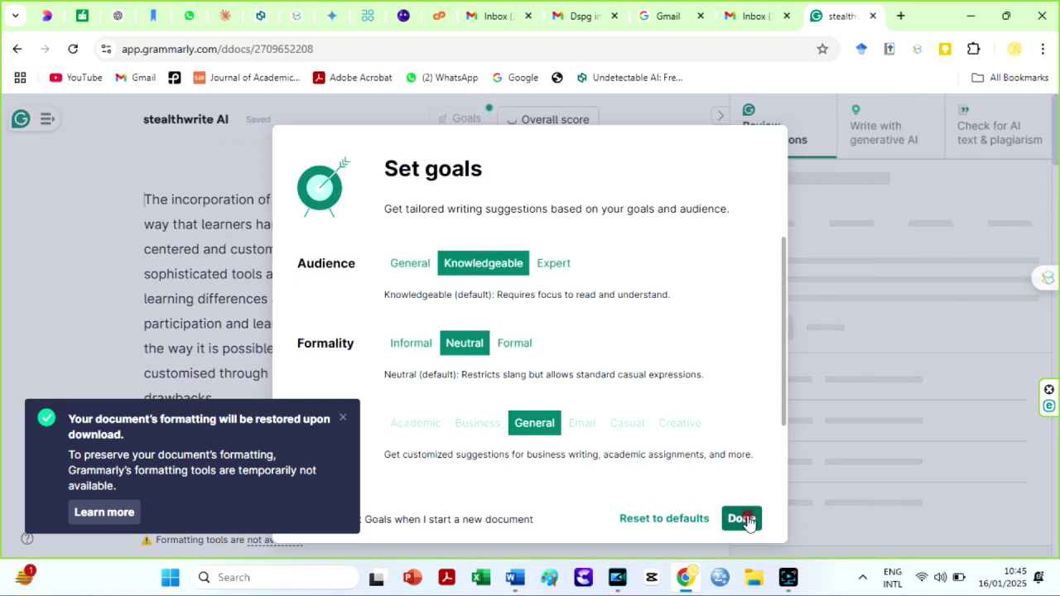
left_click(748, 517)
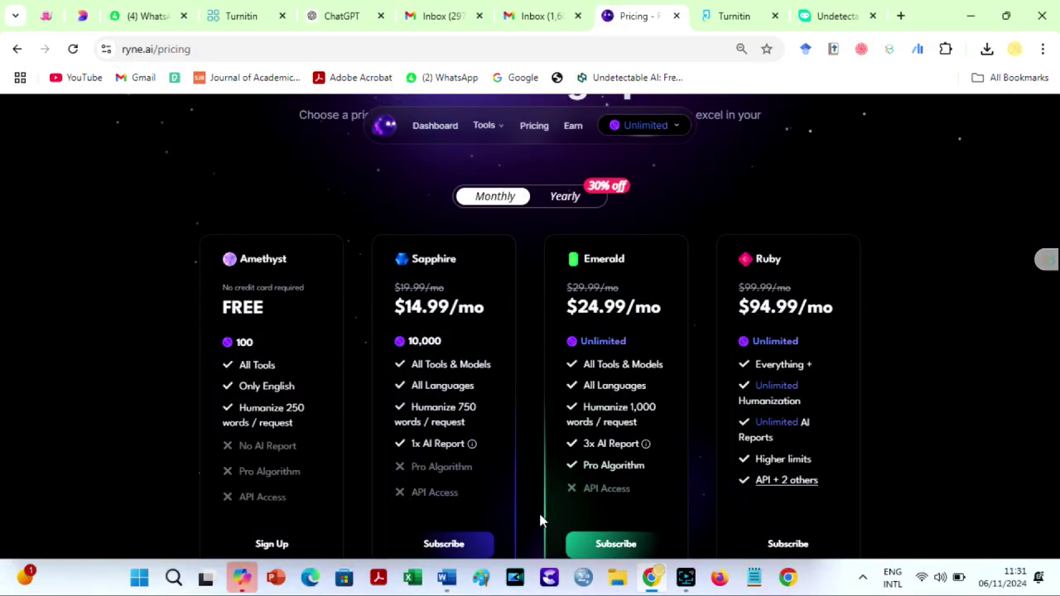
Step: Show the yearly plan prices on Ryne AI's pricing page
left_click(565, 199)
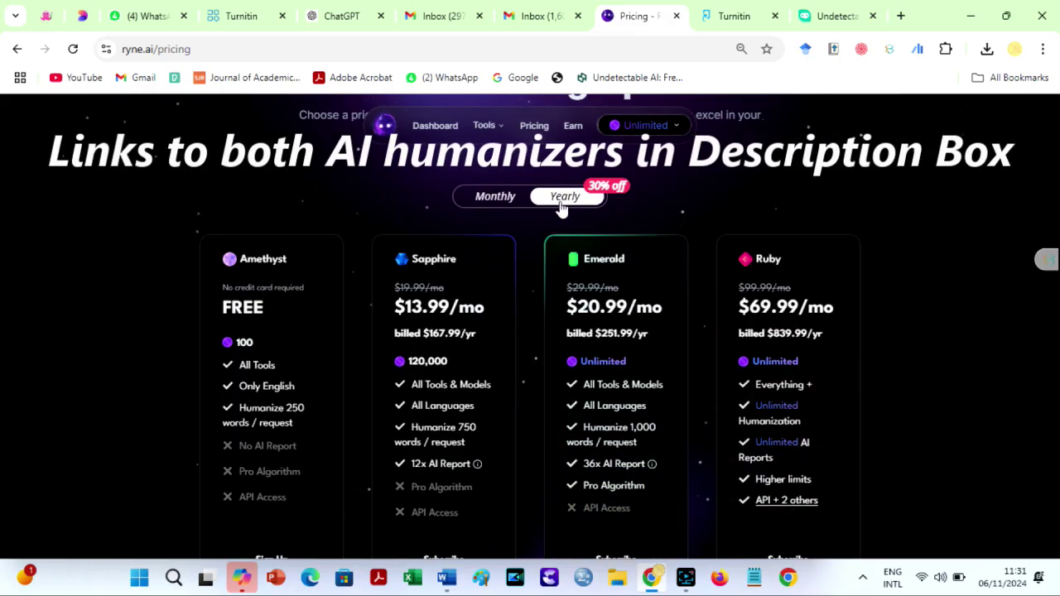